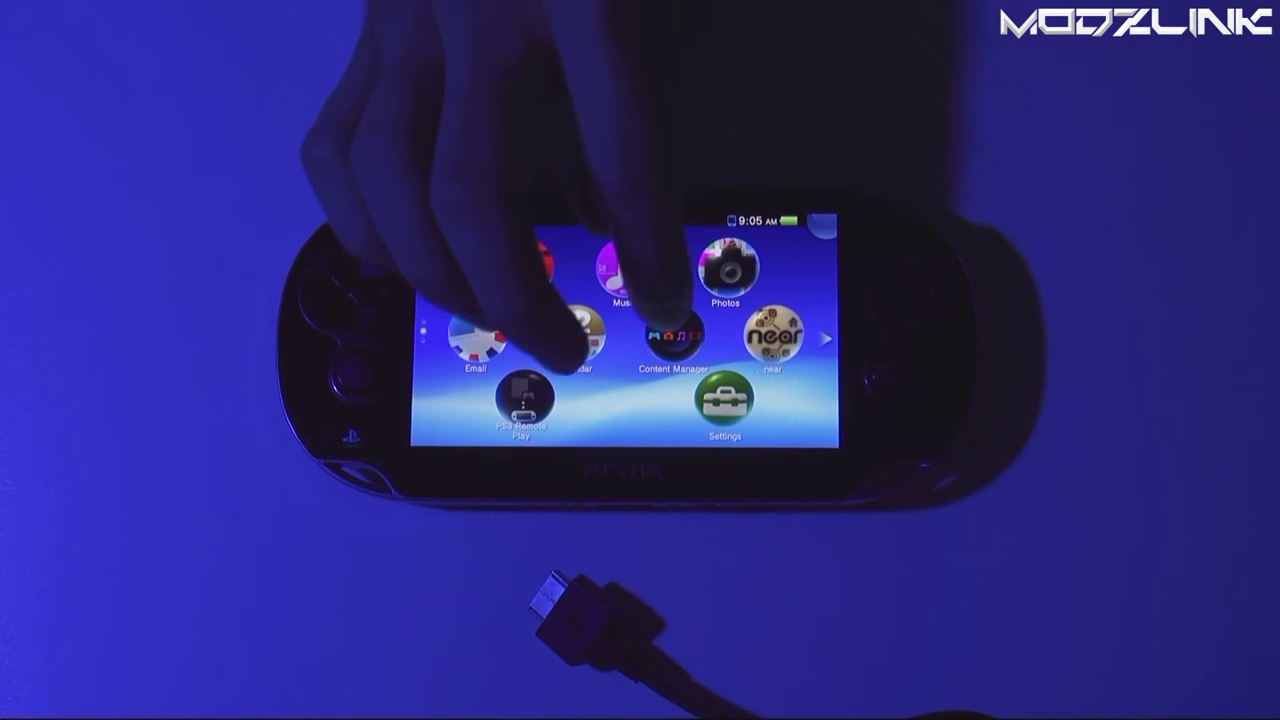
# Step: Launch Content Manager on the Vita and review the memory card's stored content
pyautogui.click(673, 335)
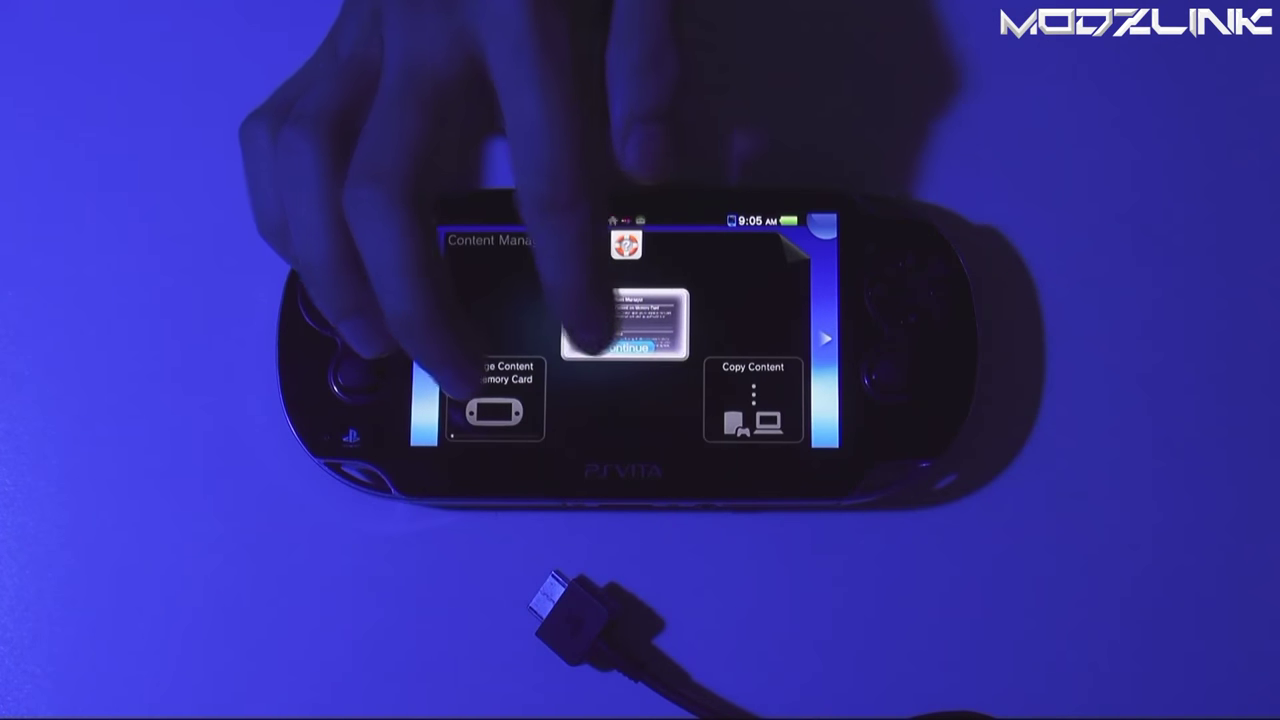
pyautogui.click(635, 347)
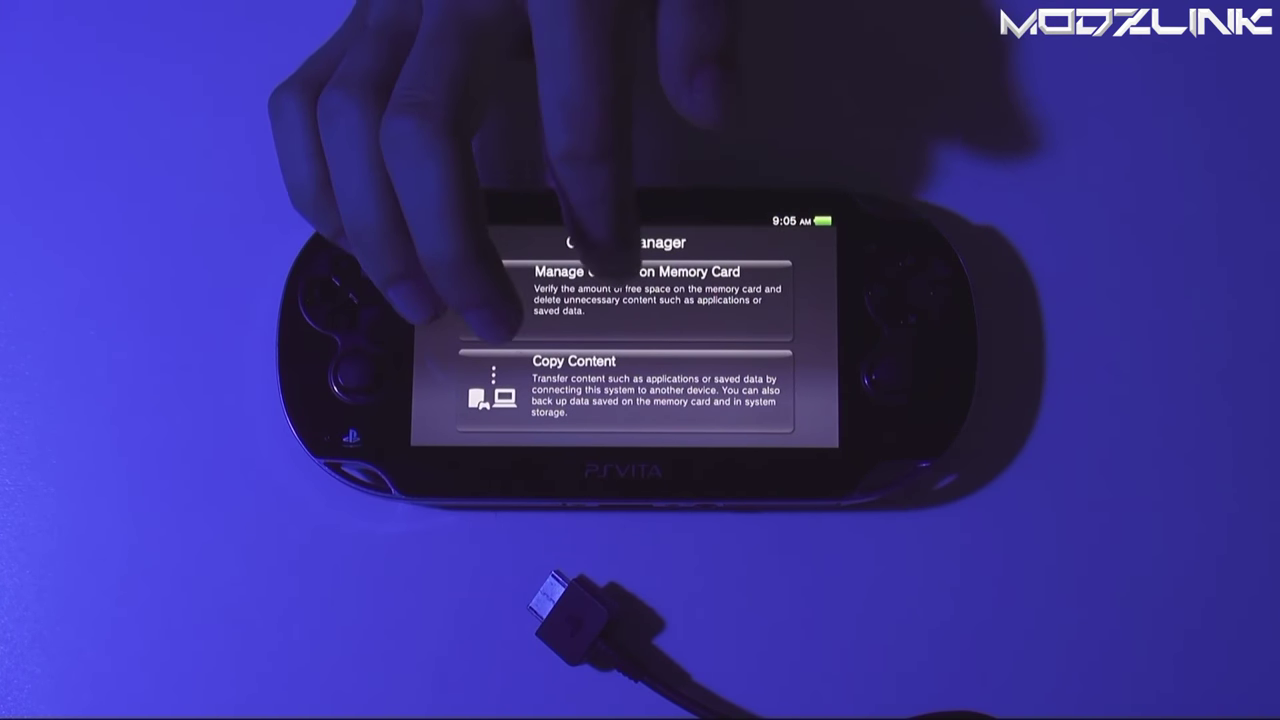
pyautogui.click(495, 298)
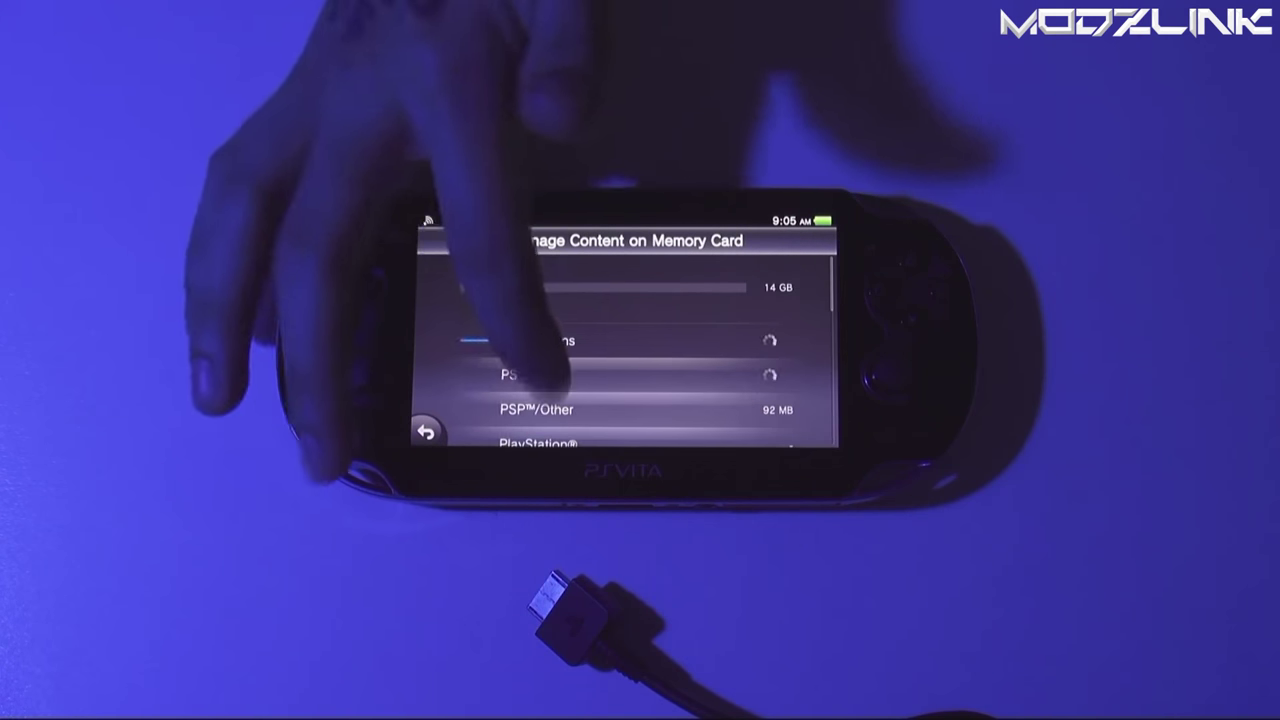
pyautogui.moveTo(471, 340); pyautogui.dragTo(460, 260)
pyautogui.click(426, 430)
# Step: Start Copy Content to a PC over a USB cable and acknowledge the plug-in prompt
pyautogui.click(520, 370)
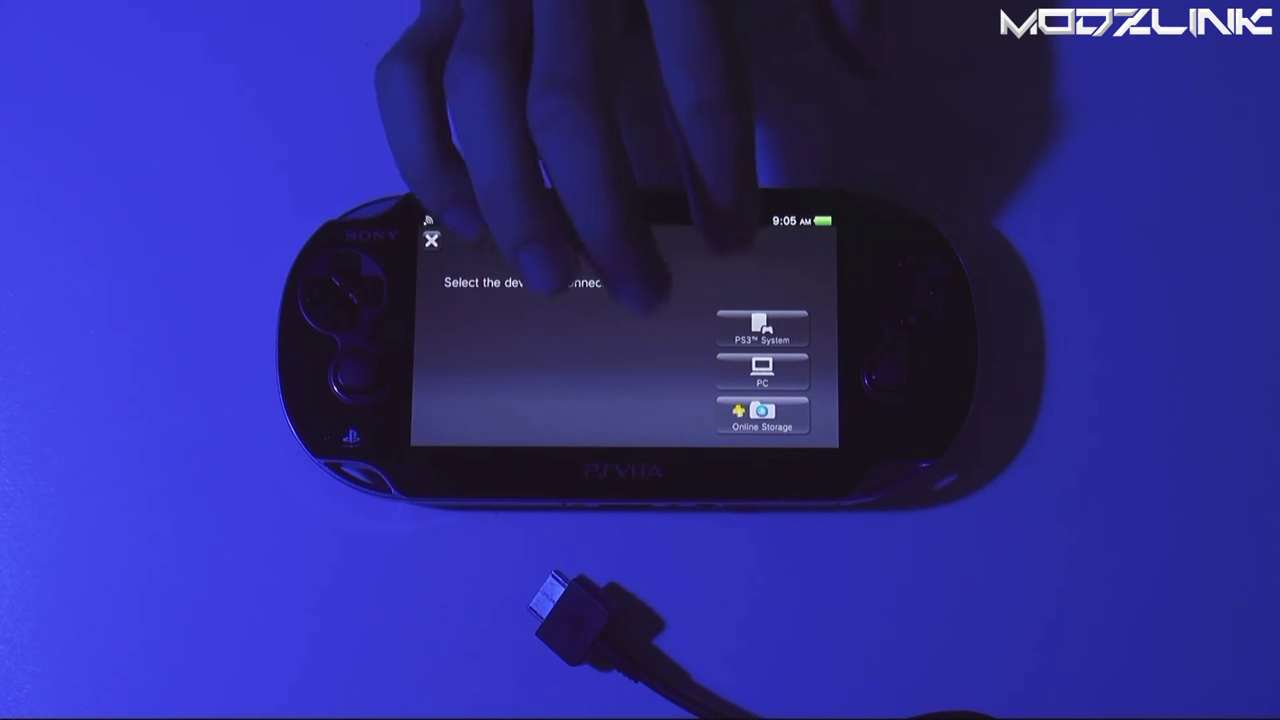
pyautogui.click(762, 327)
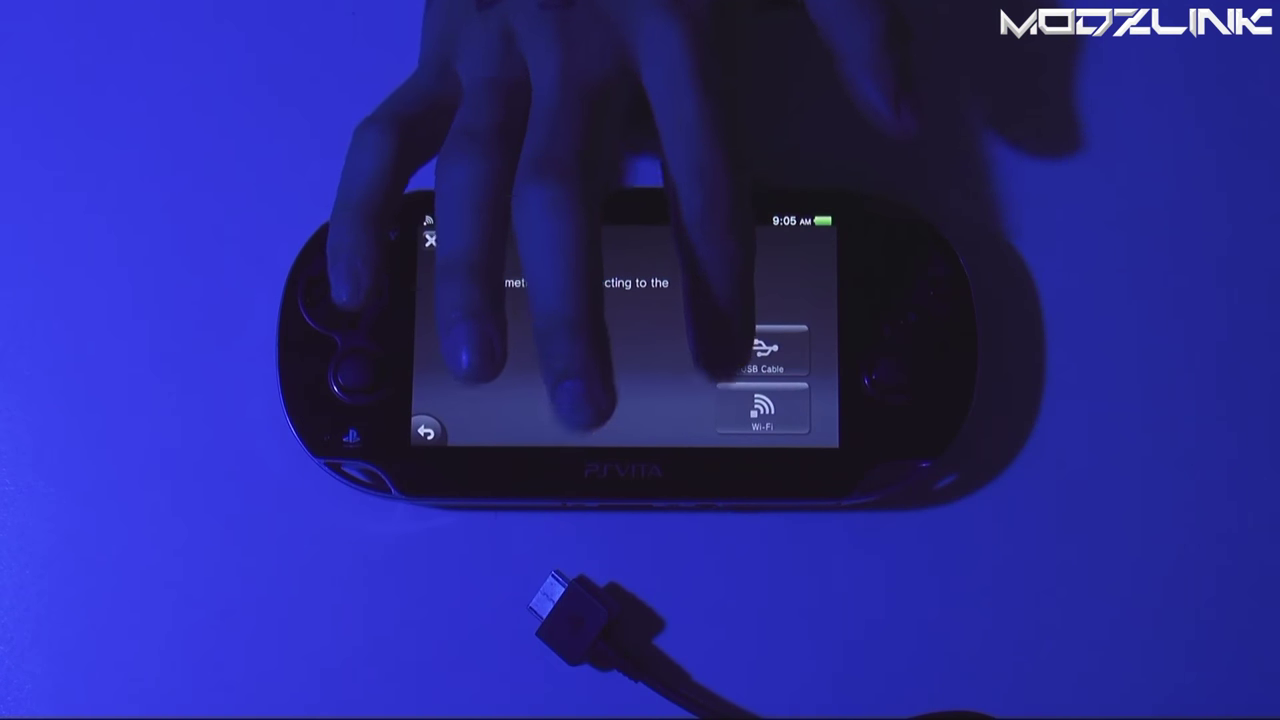
pyautogui.click(762, 352)
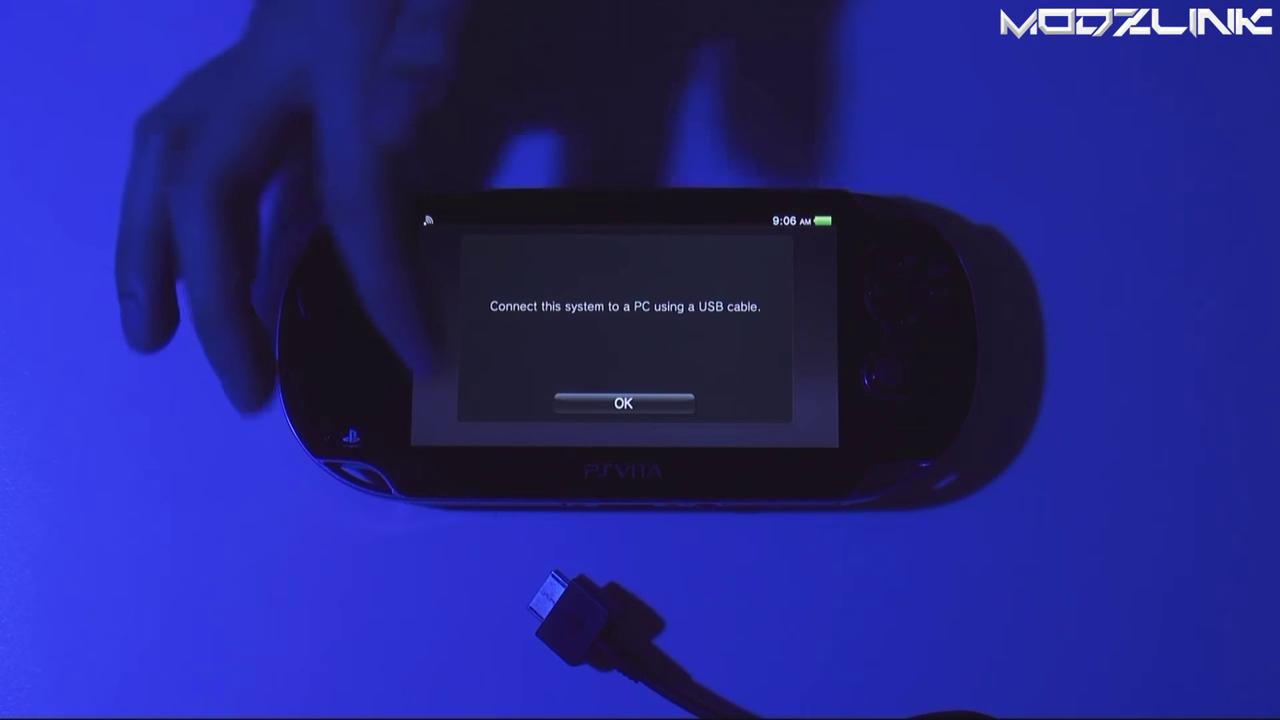
pyautogui.click(623, 401)
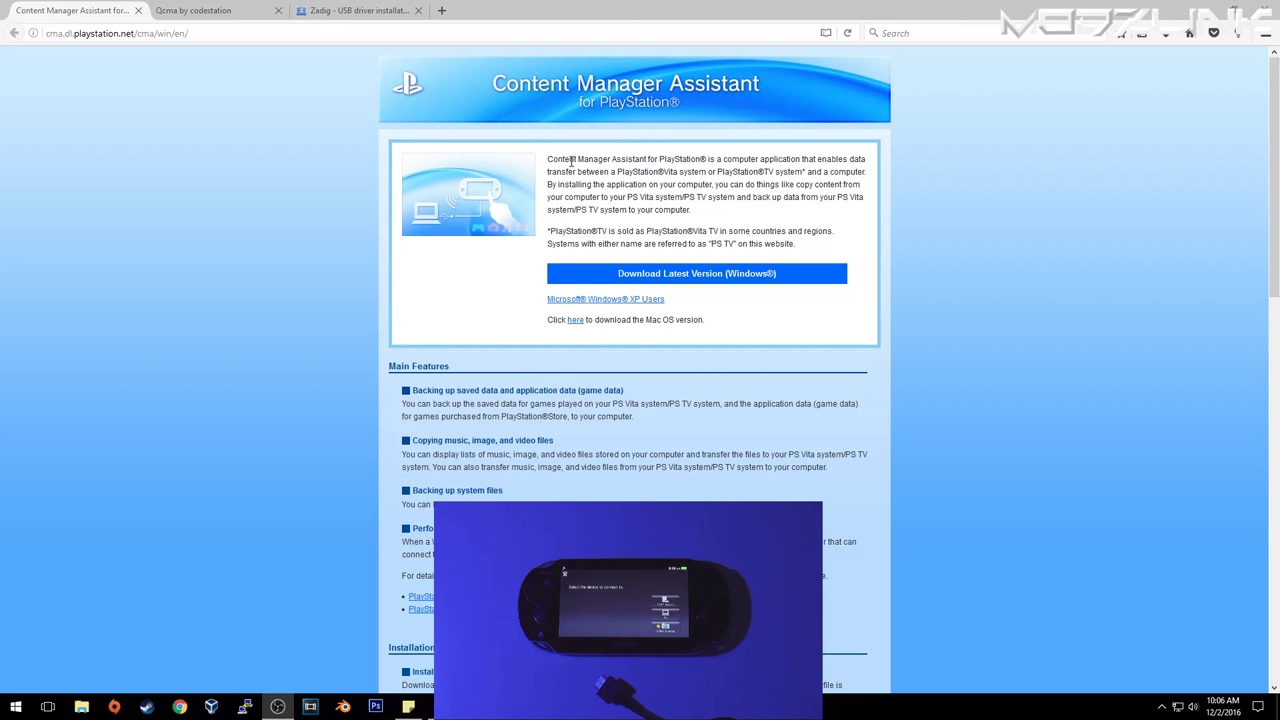
pyautogui.moveTo(585, 172); pyautogui.dragTo(700, 215)
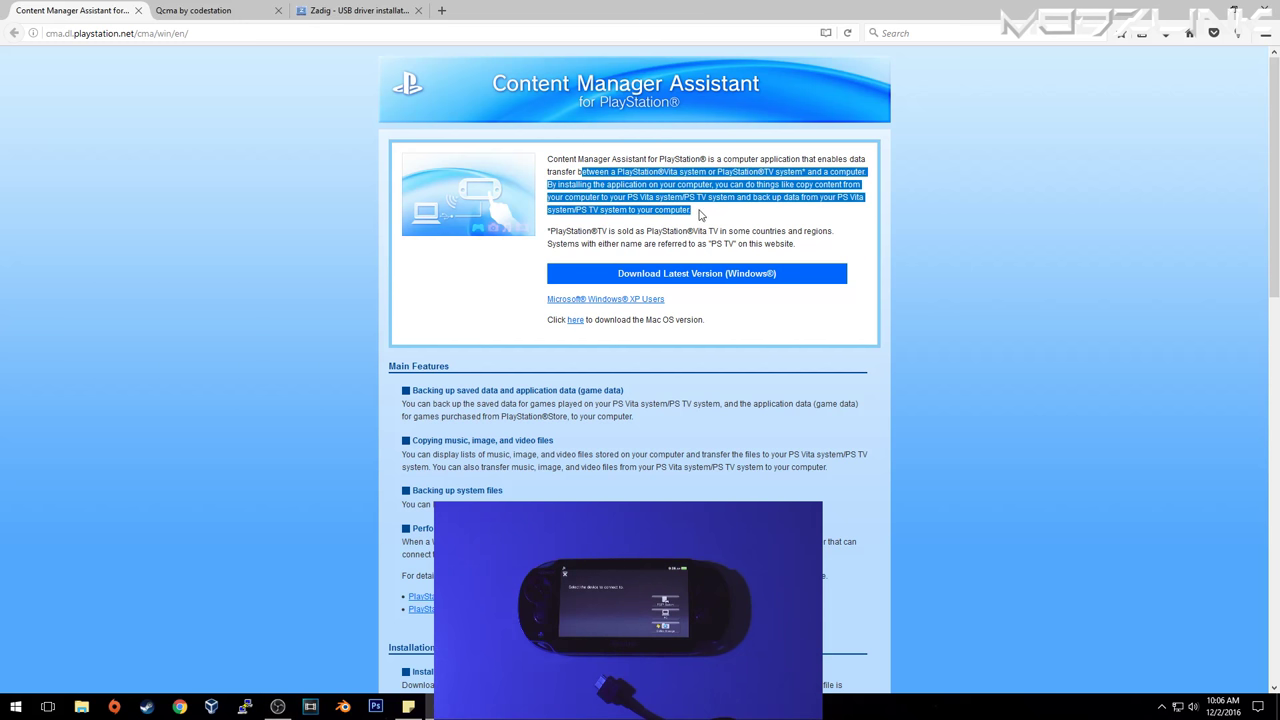
pyautogui.click(740, 222)
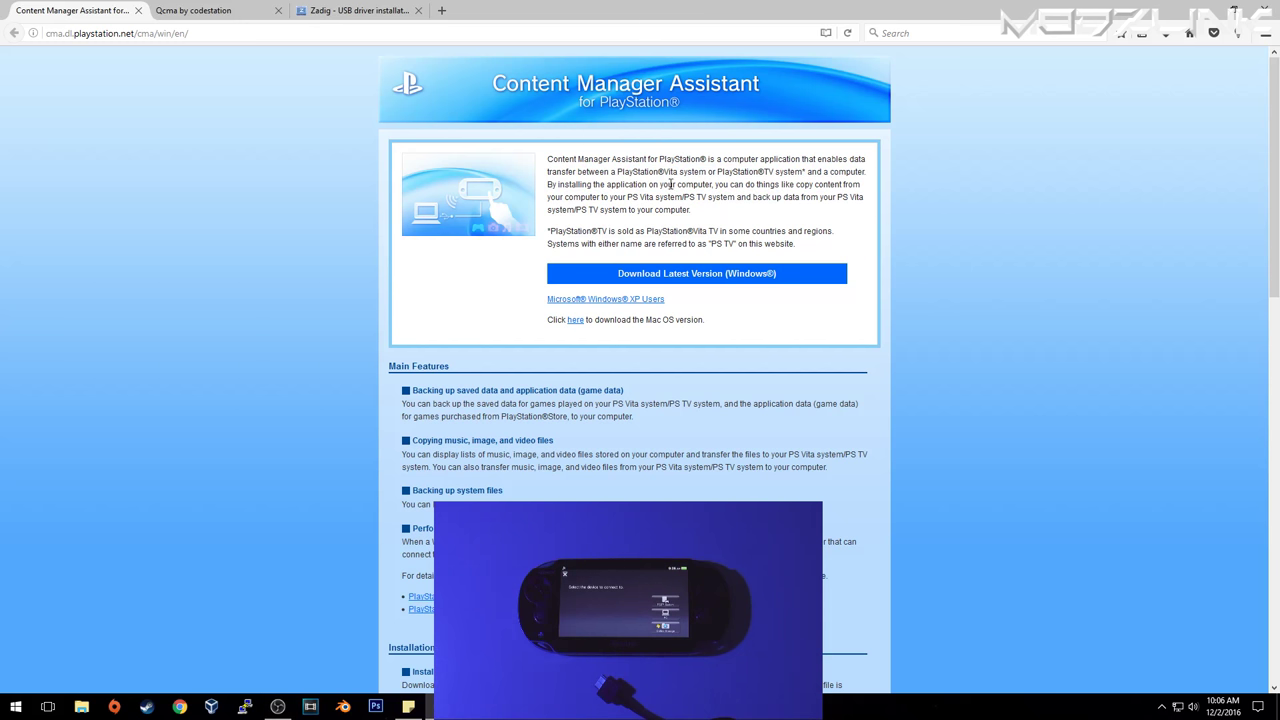
# Step: Switch to the Qcma by codestation page and scroll to the 0.4.1 Downloads section
pyautogui.click(213, 17)
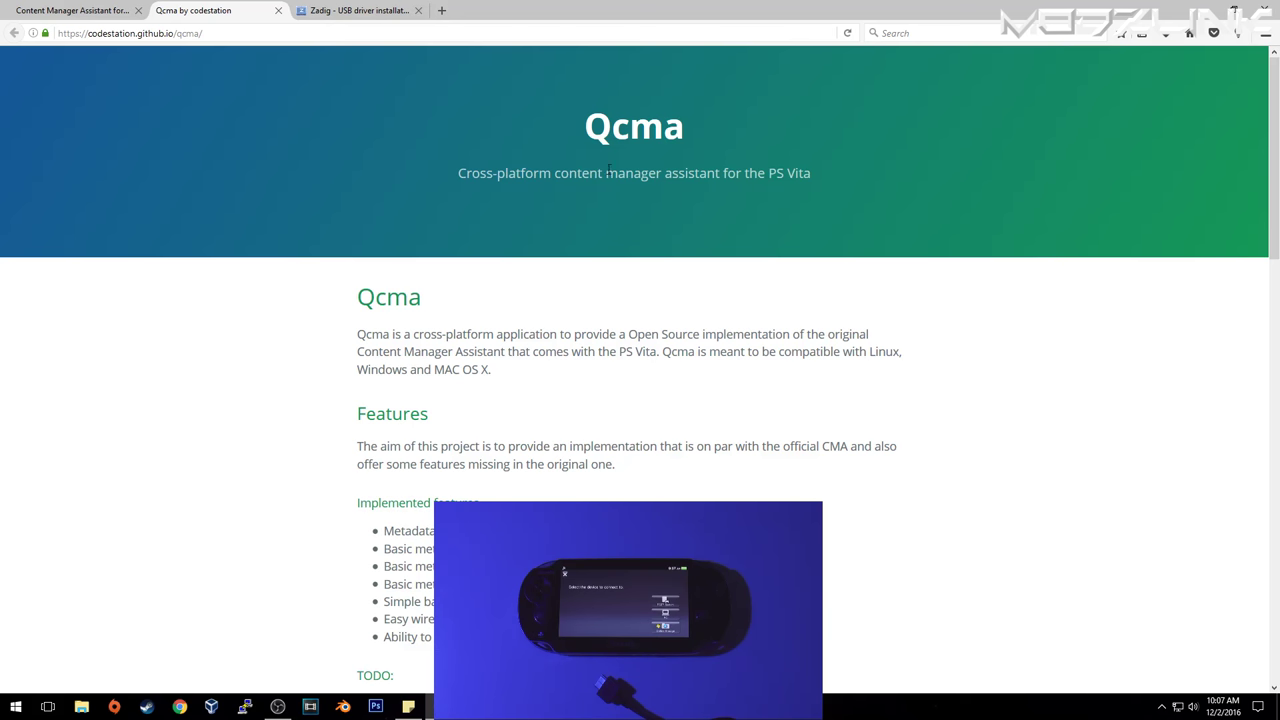
pyautogui.moveTo(588, 126); pyautogui.dragTo(734, 134)
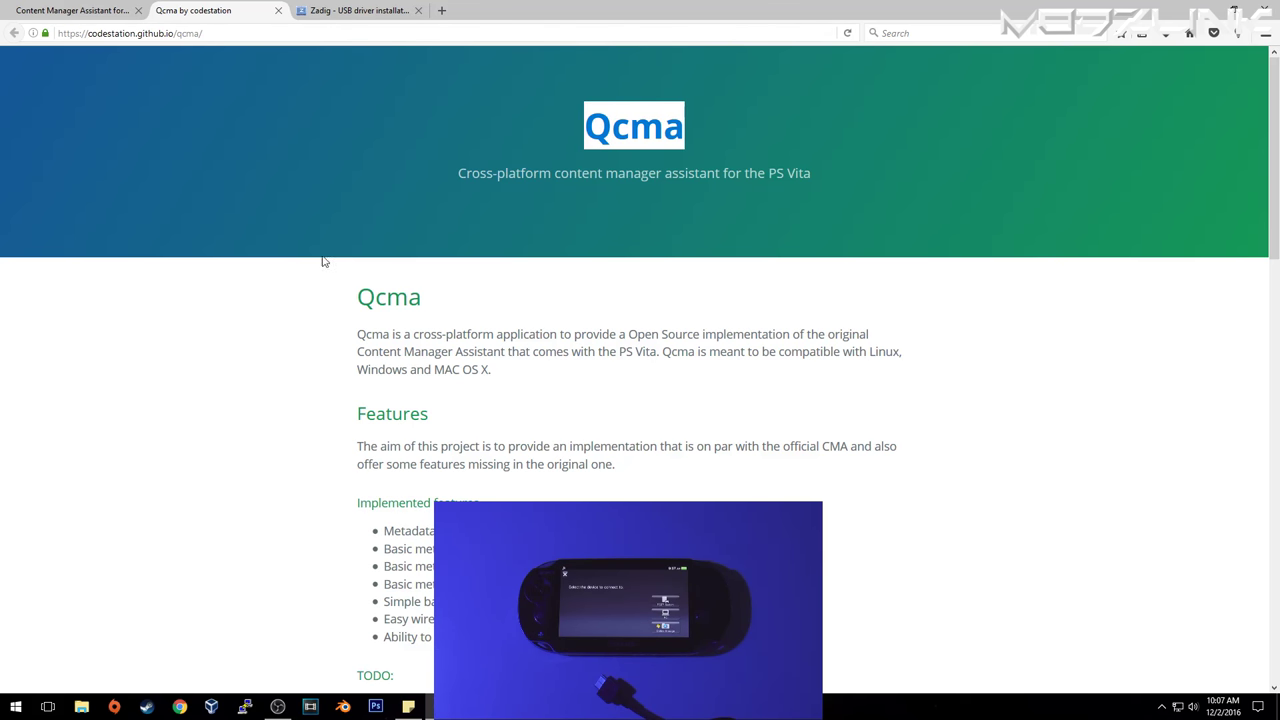
pyautogui.click(568, 438)
pyautogui.scroll(-3, 572, 437)
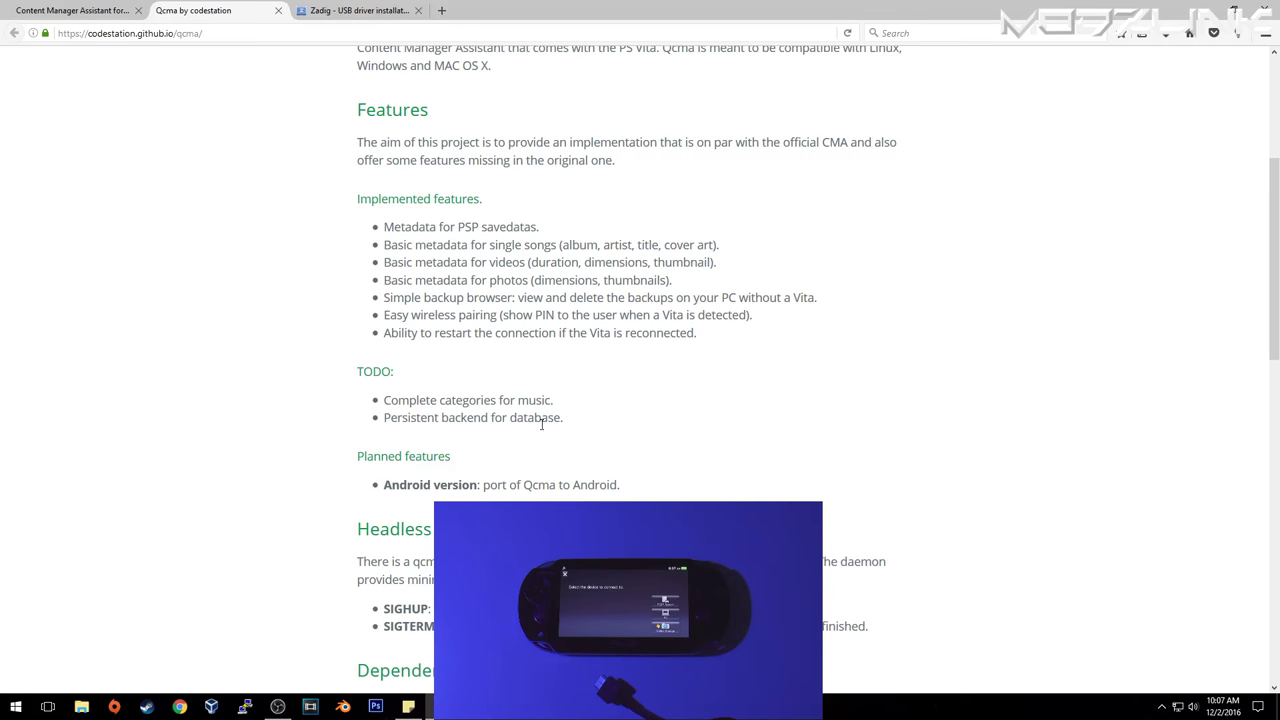
pyautogui.scroll(-5, 541, 424)
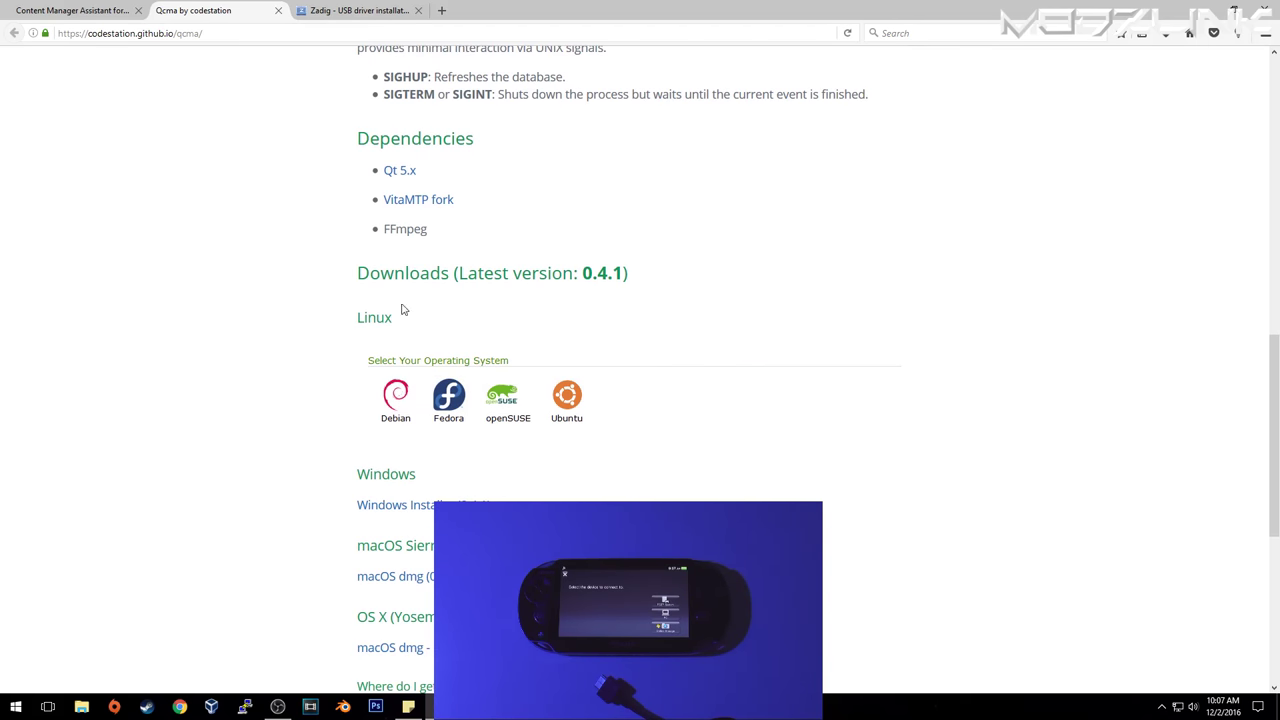
pyautogui.scroll(-2, 560, 440)
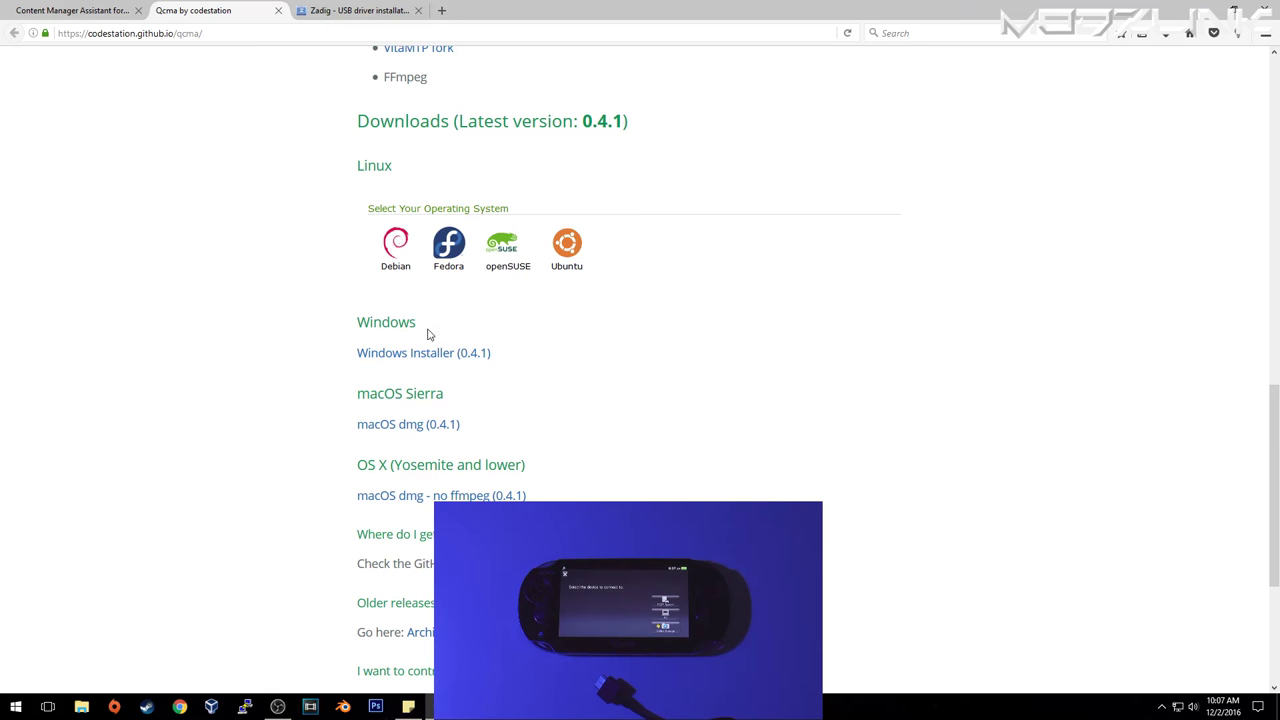
# Step: Run Qcma_setup-0.4.1.exe from Firefox's downloads library, confirming the executable warning
pyautogui.click(1165, 34)
pyautogui.click(1105, 88)
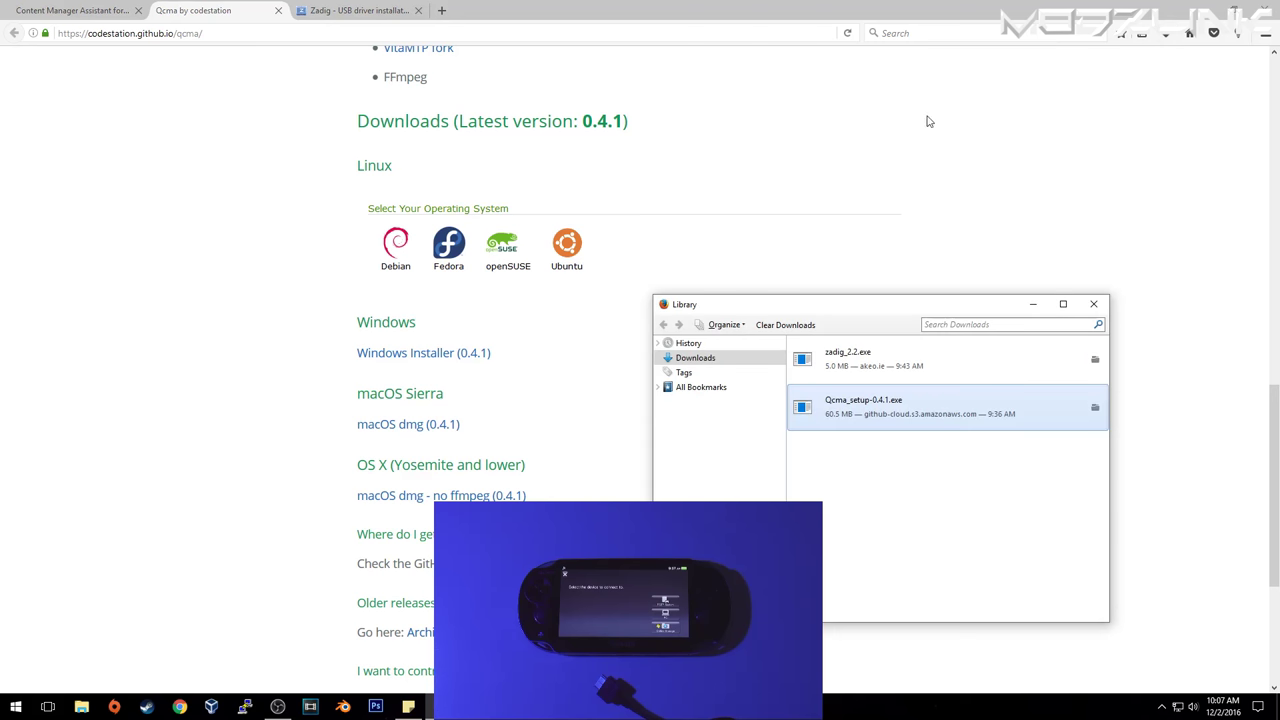
pyautogui.doubleClick(858, 413)
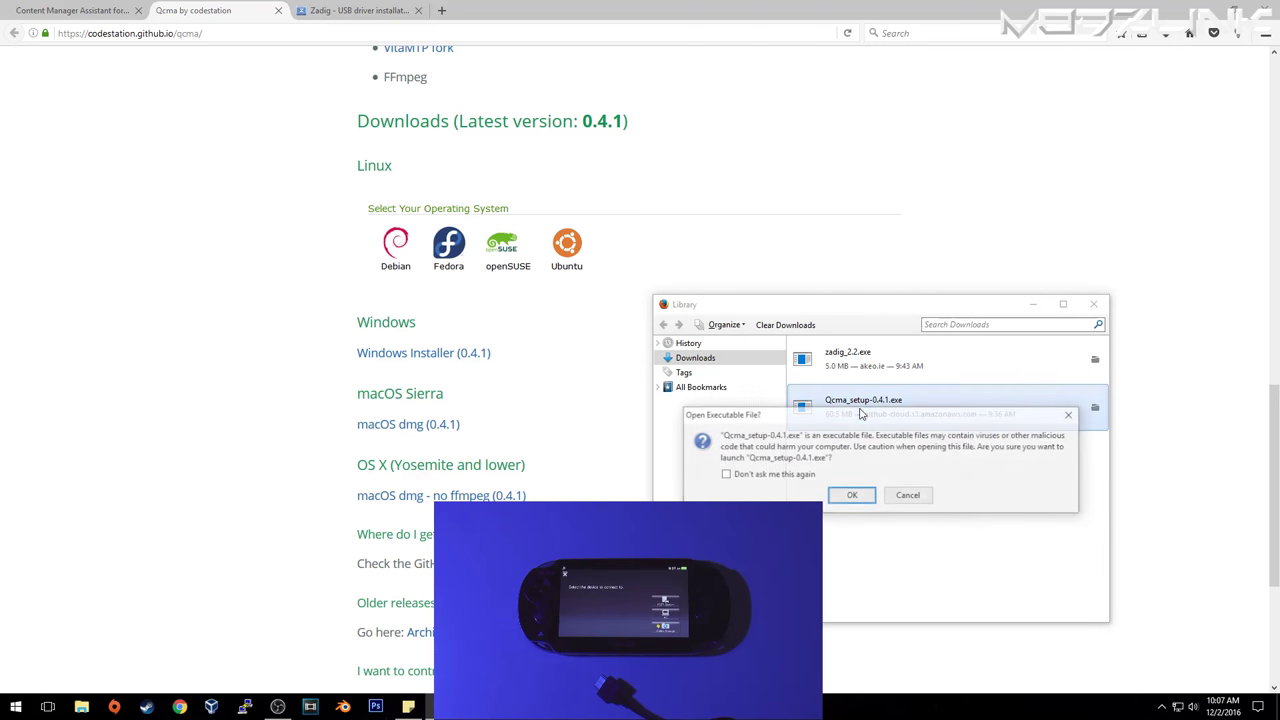
pyautogui.click(853, 497)
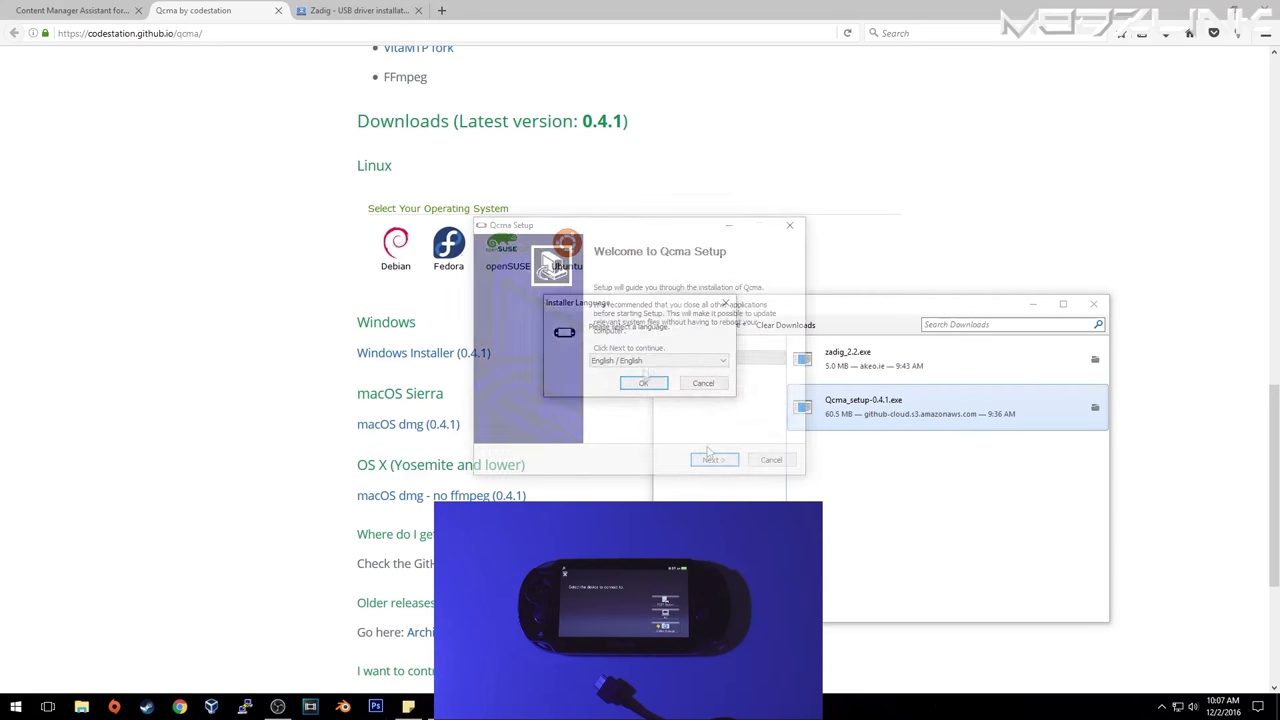
# Step: Install Qcma with default folders and the WinUSB PS Vita driver component
pyautogui.click(712, 459)
pyautogui.click(712, 459)
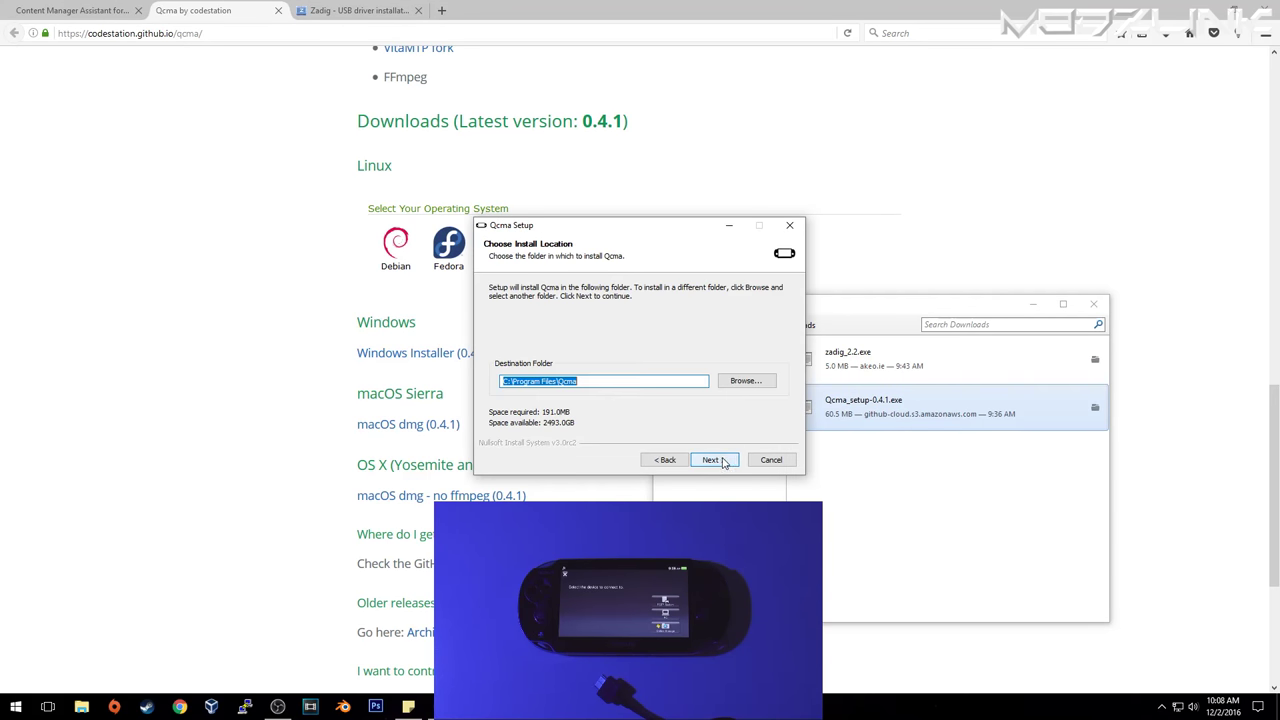
pyautogui.click(710, 460)
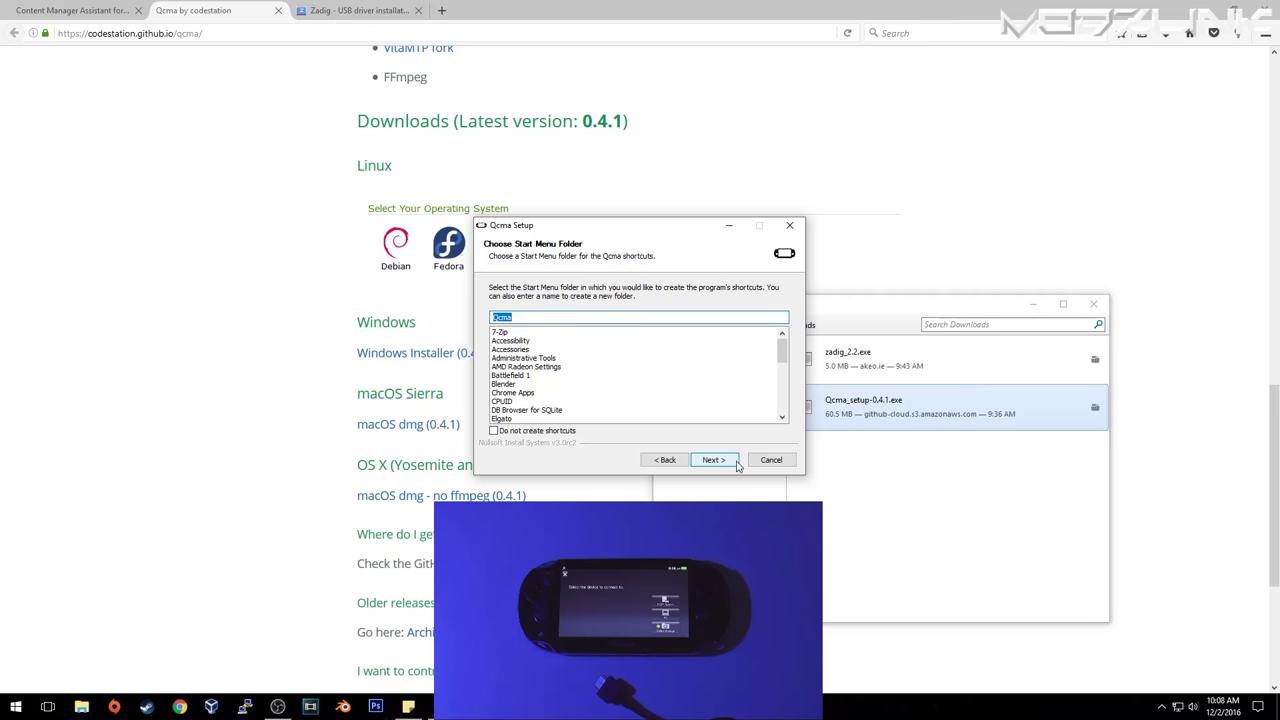
pyautogui.click(712, 460)
pyautogui.click(712, 460)
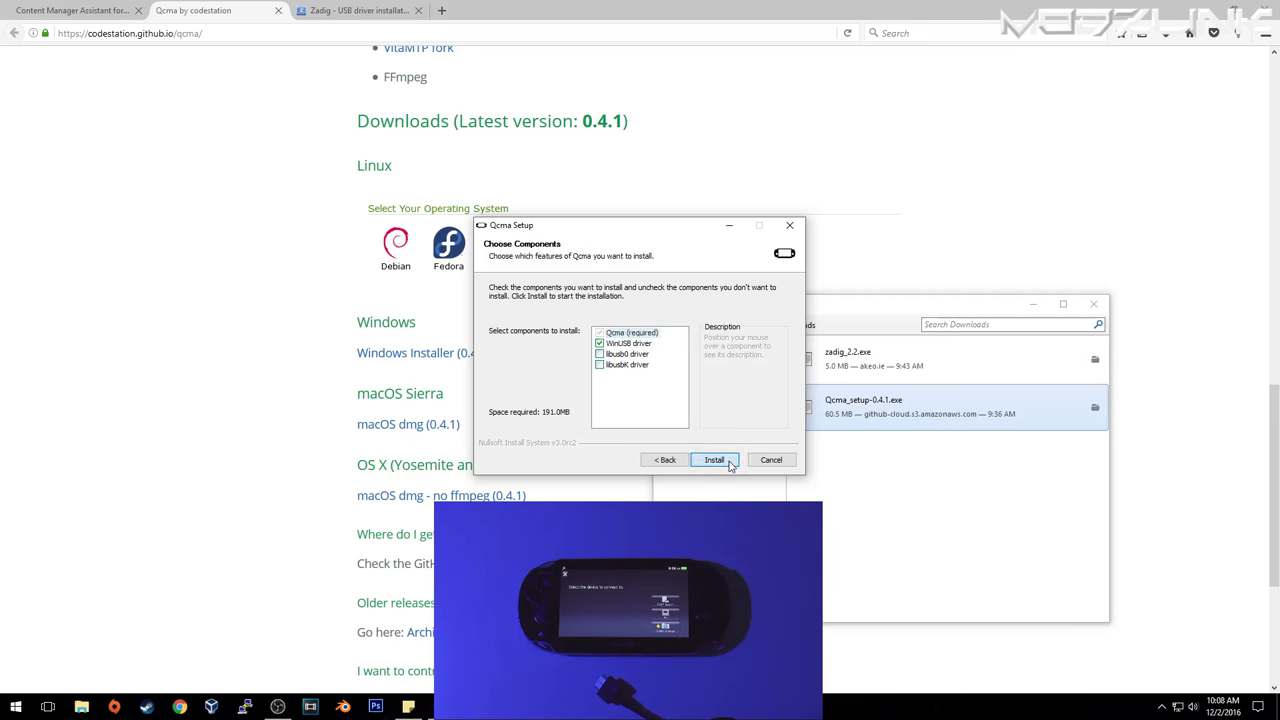
pyautogui.click(390, 381)
pyautogui.click(386, 382)
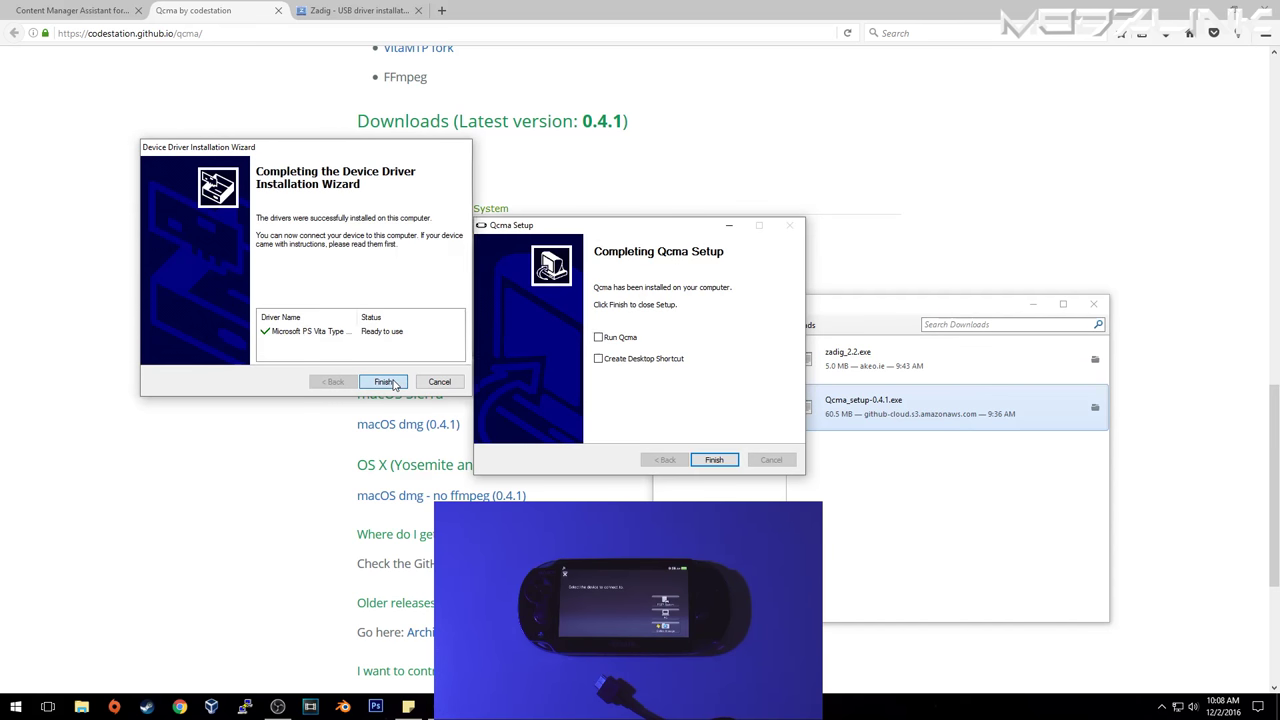
# Step: Finish setup with Run Qcma ticked and open Qcma's tray icon menu
pyautogui.click(624, 340)
pyautogui.click(715, 459)
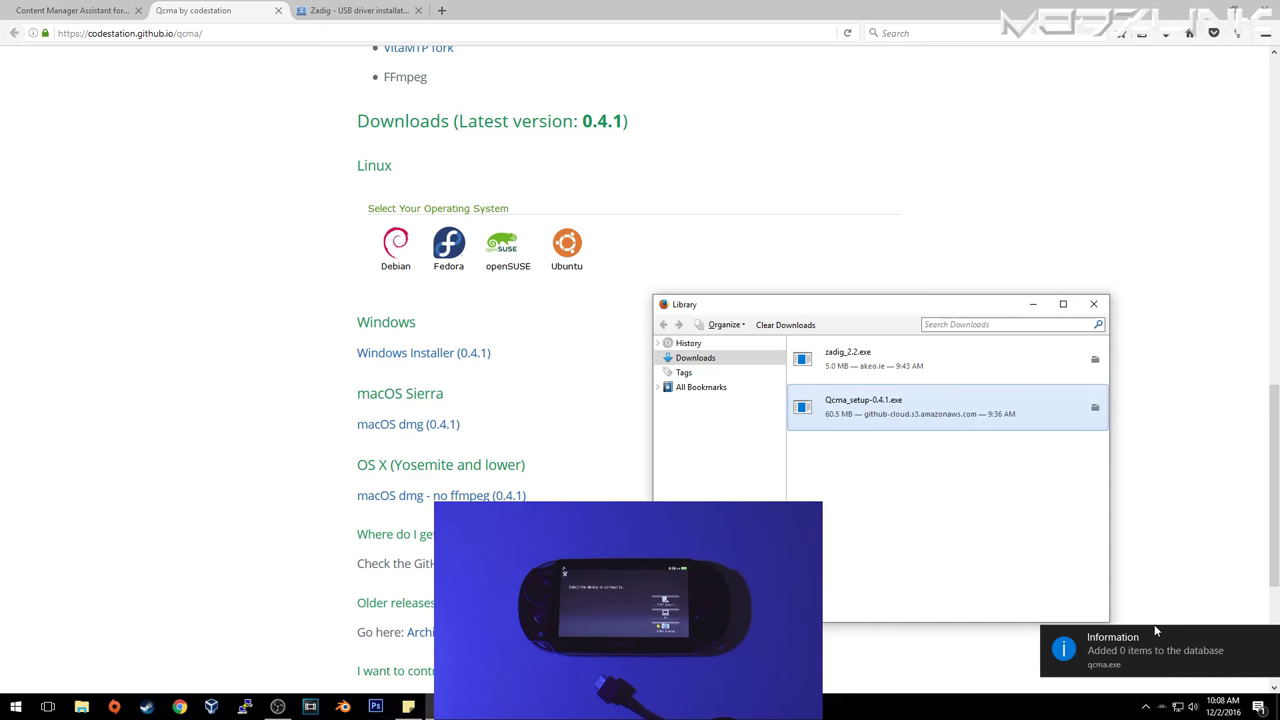
pyautogui.click(1161, 708)
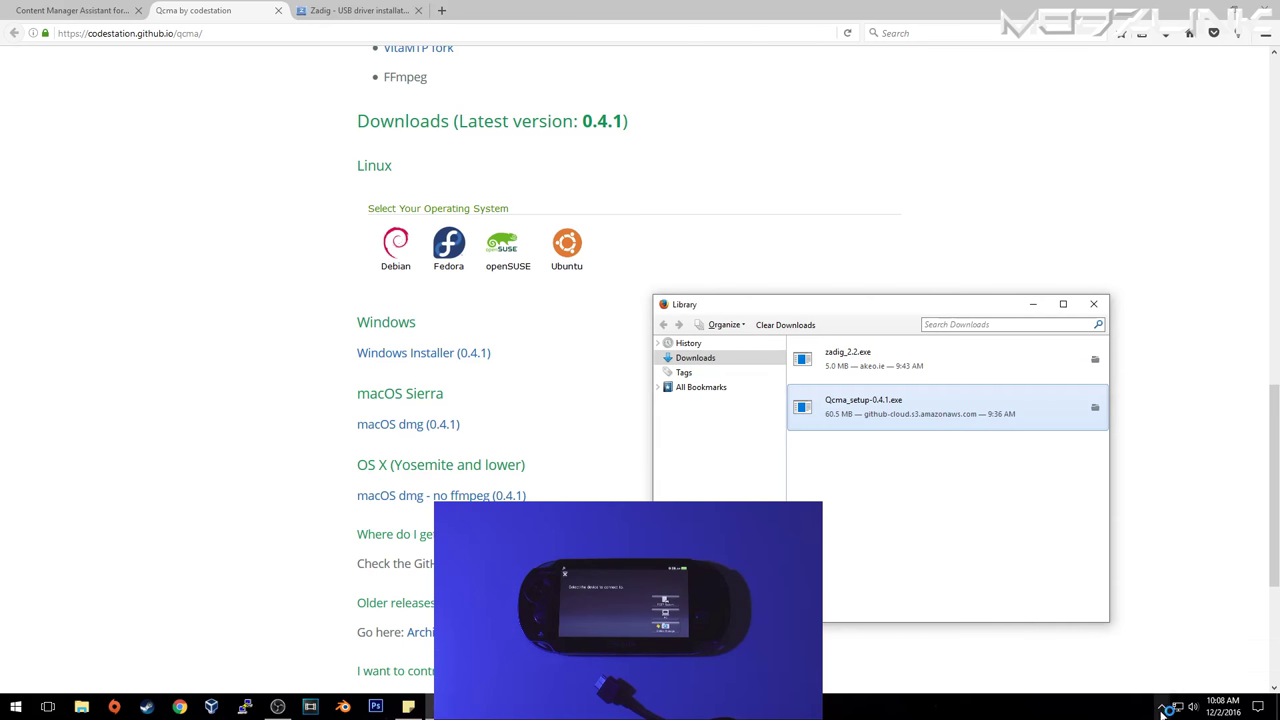
pyautogui.rightClick(1202, 681)
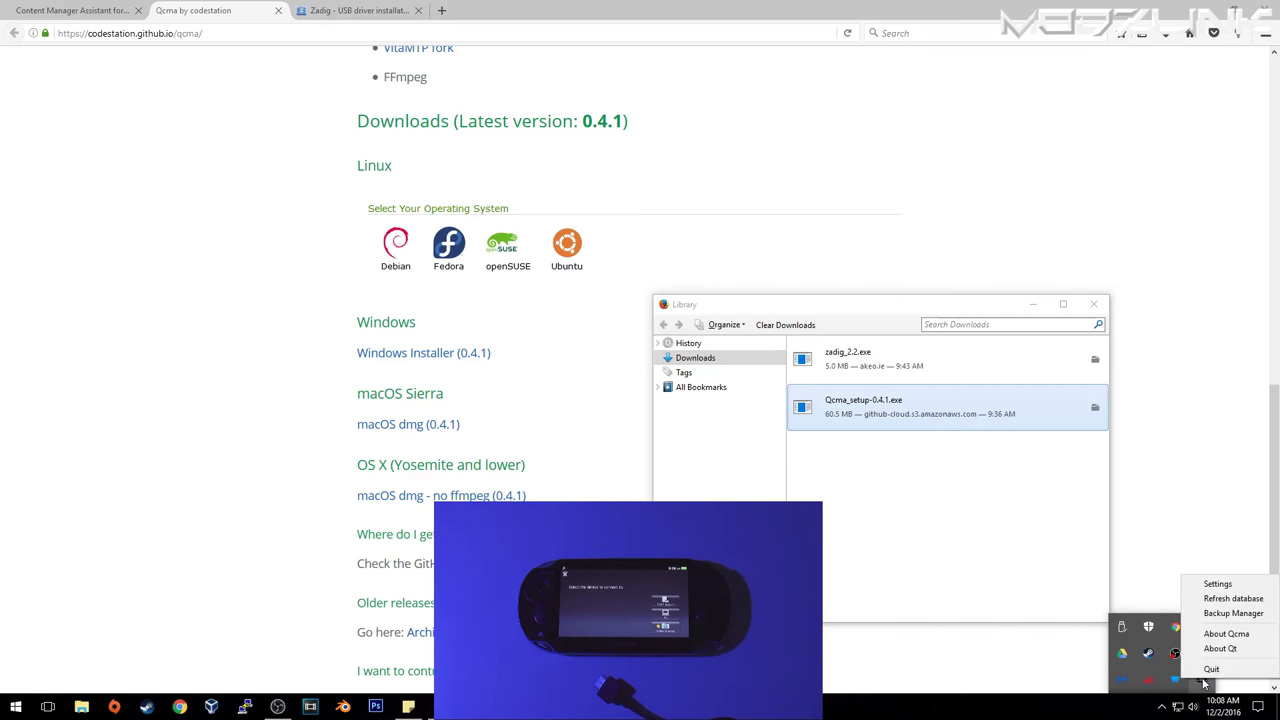
# Step: Refresh Qcma's media database and confirm Offline Mode is enabled on the Other tab
pyautogui.click(1213, 599)
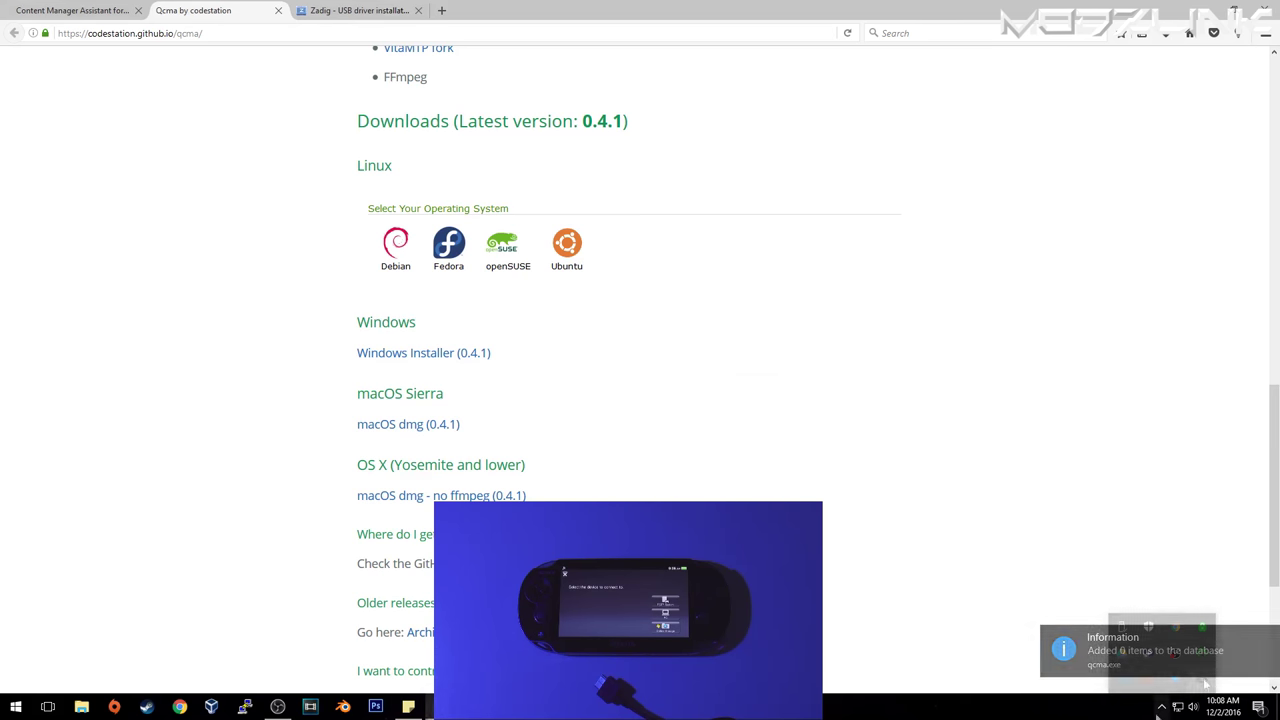
pyautogui.rightClick(1204, 682)
pyautogui.click(1215, 582)
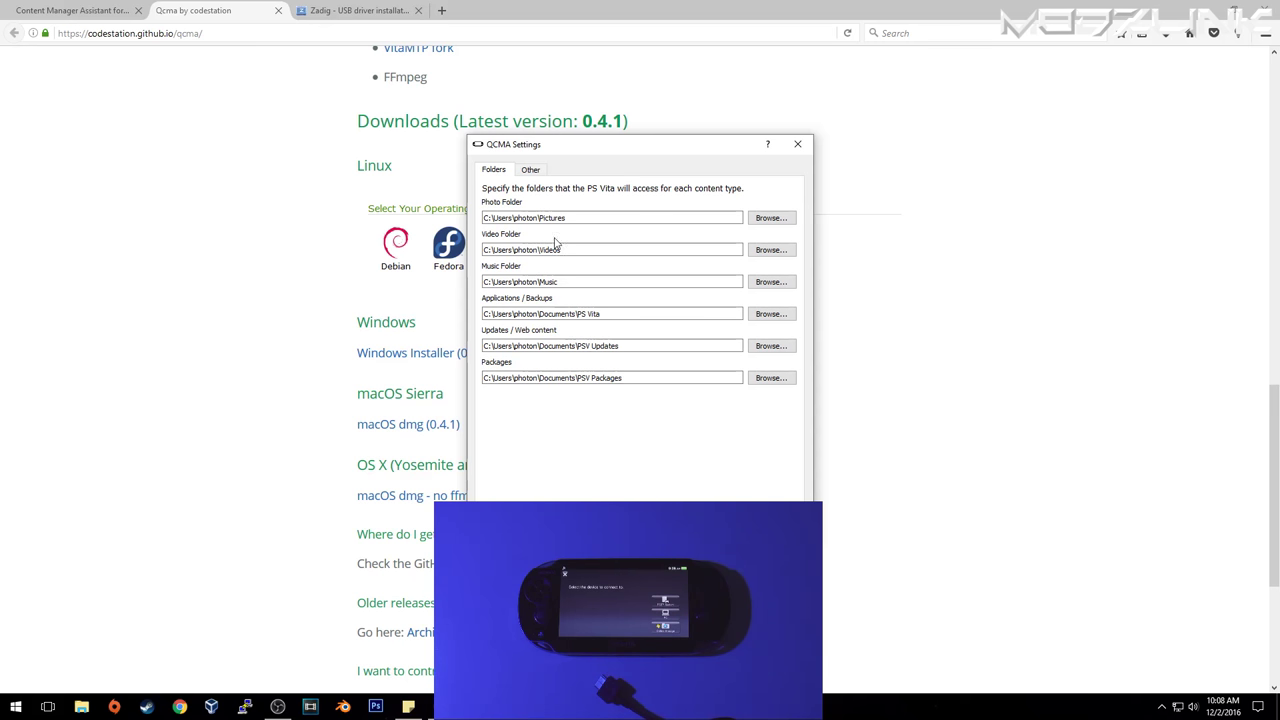
pyautogui.click(531, 169)
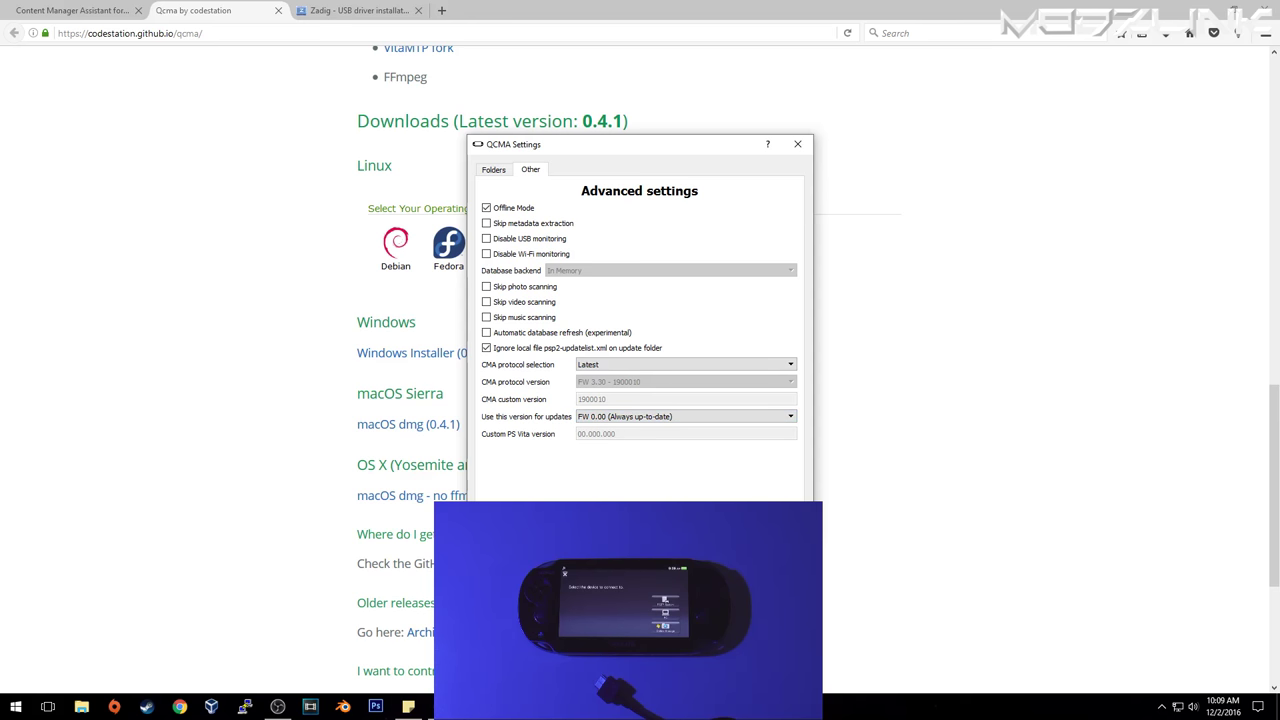
pyautogui.press('Escape')
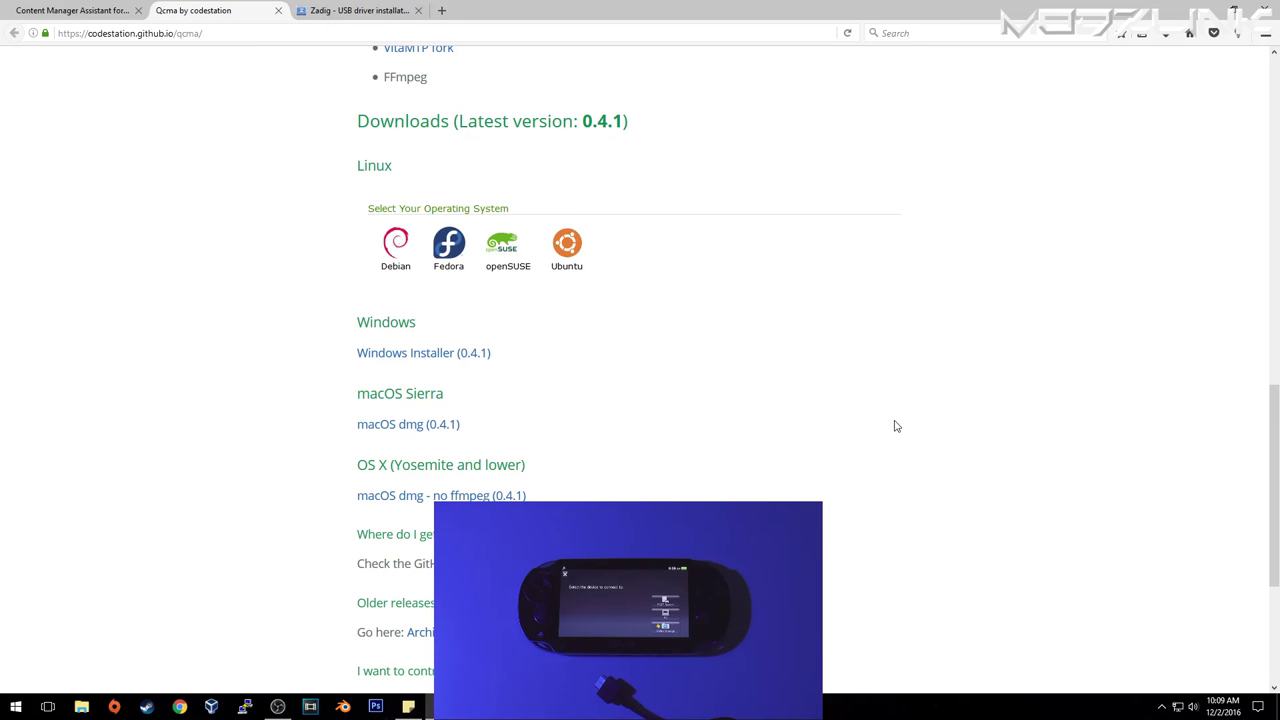
# Step: Reopen Qcma settings from the tray, recheck Offline Mode, and close them for the Vita connection
pyautogui.click(1162, 706)
pyautogui.doubleClick(1177, 682)
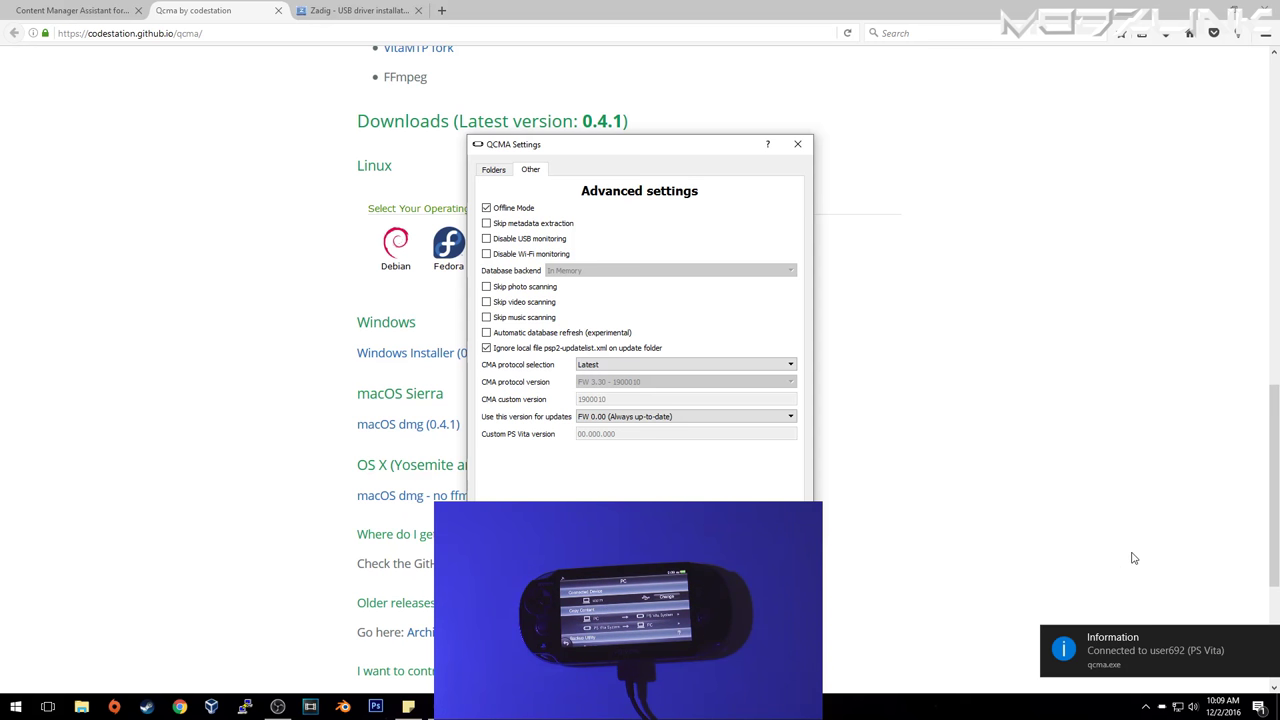
pyautogui.press('Escape')
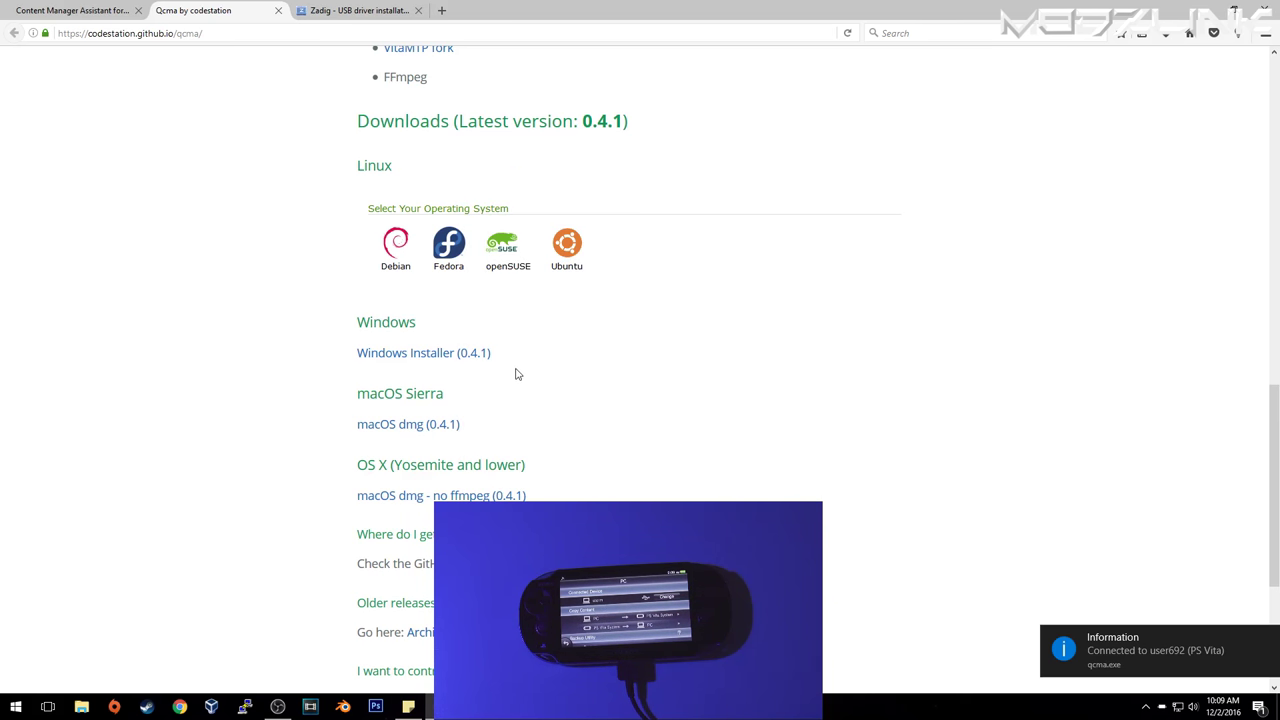
# Step: From the Zadig tab's downloads library, run zadig_2.2.exe and accept the warning
pyautogui.click(346, 13)
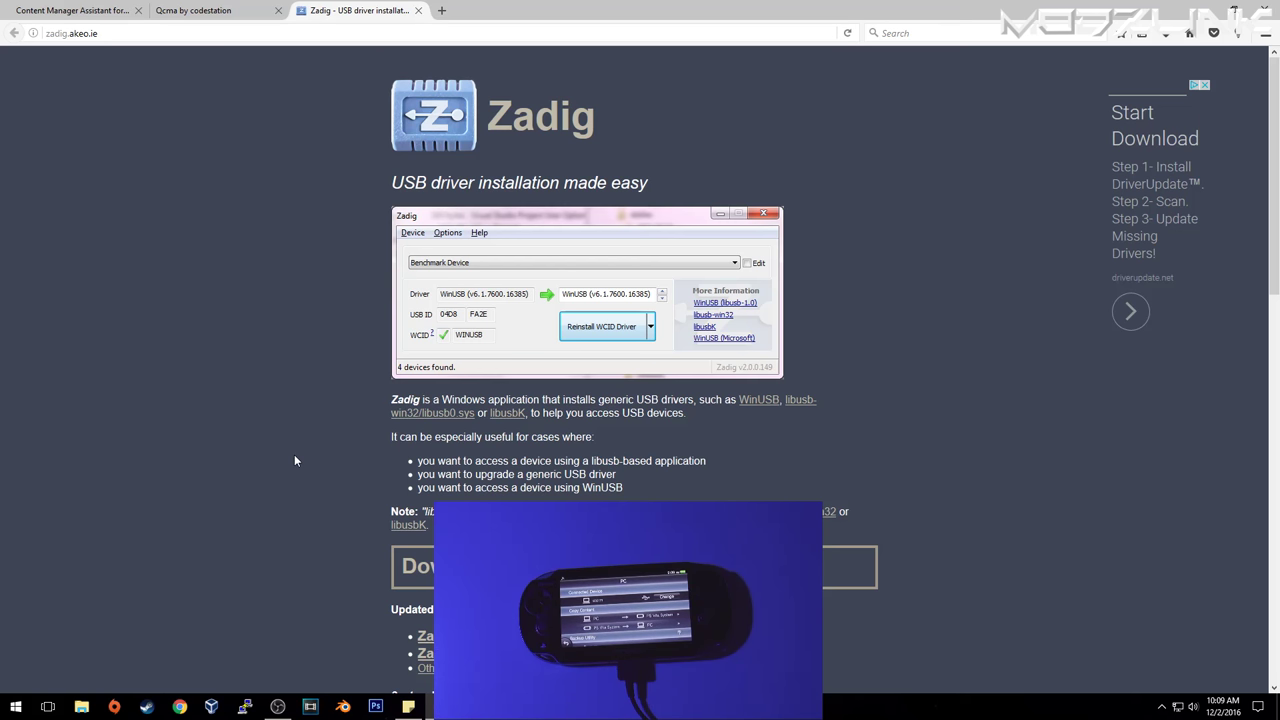
pyautogui.click(1141, 33)
pyautogui.click(1108, 87)
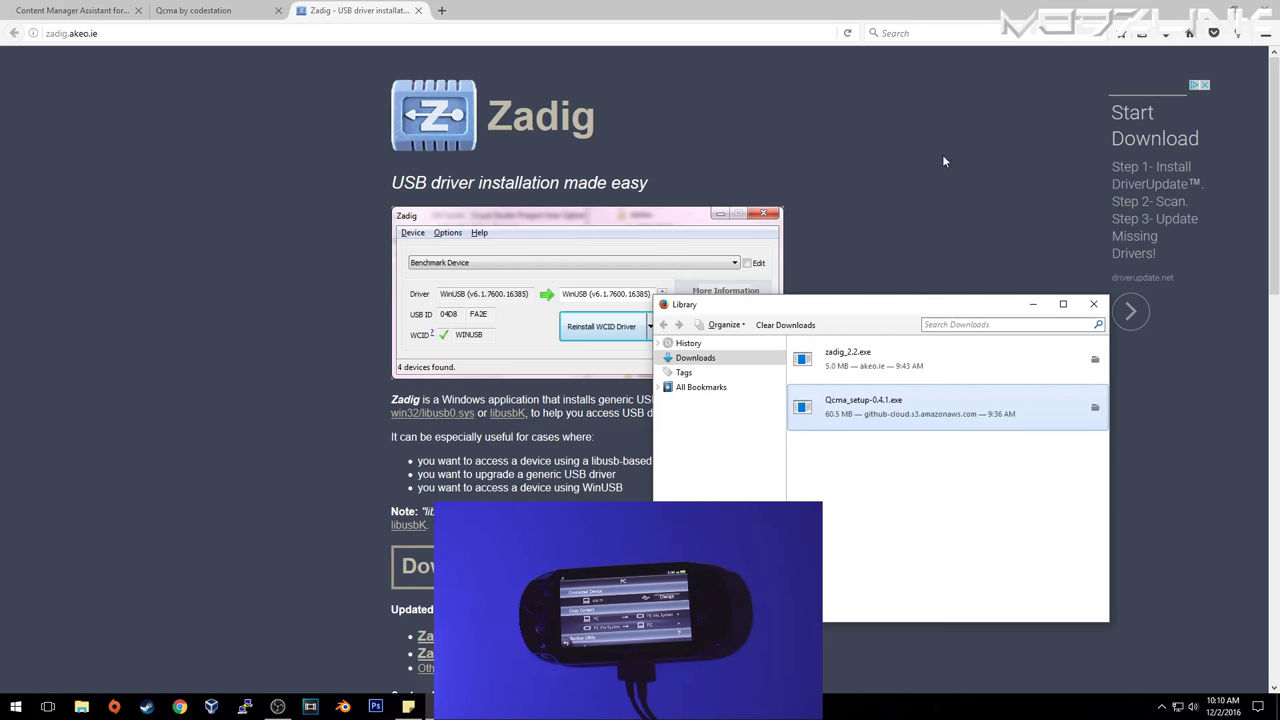
pyautogui.doubleClick(861, 361)
pyautogui.click(850, 494)
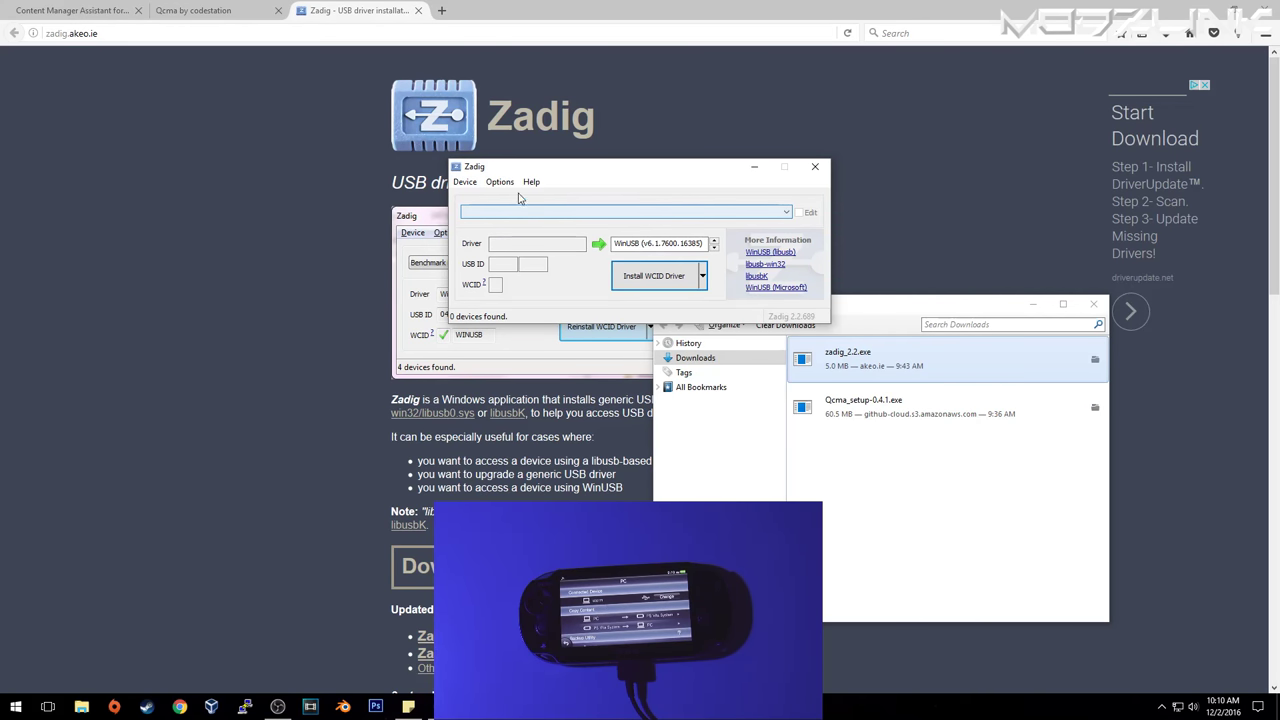
# Step: Enable List All Devices in Zadig and select the "PS Vita" Type B device
pyautogui.click(499, 181)
pyautogui.click(515, 197)
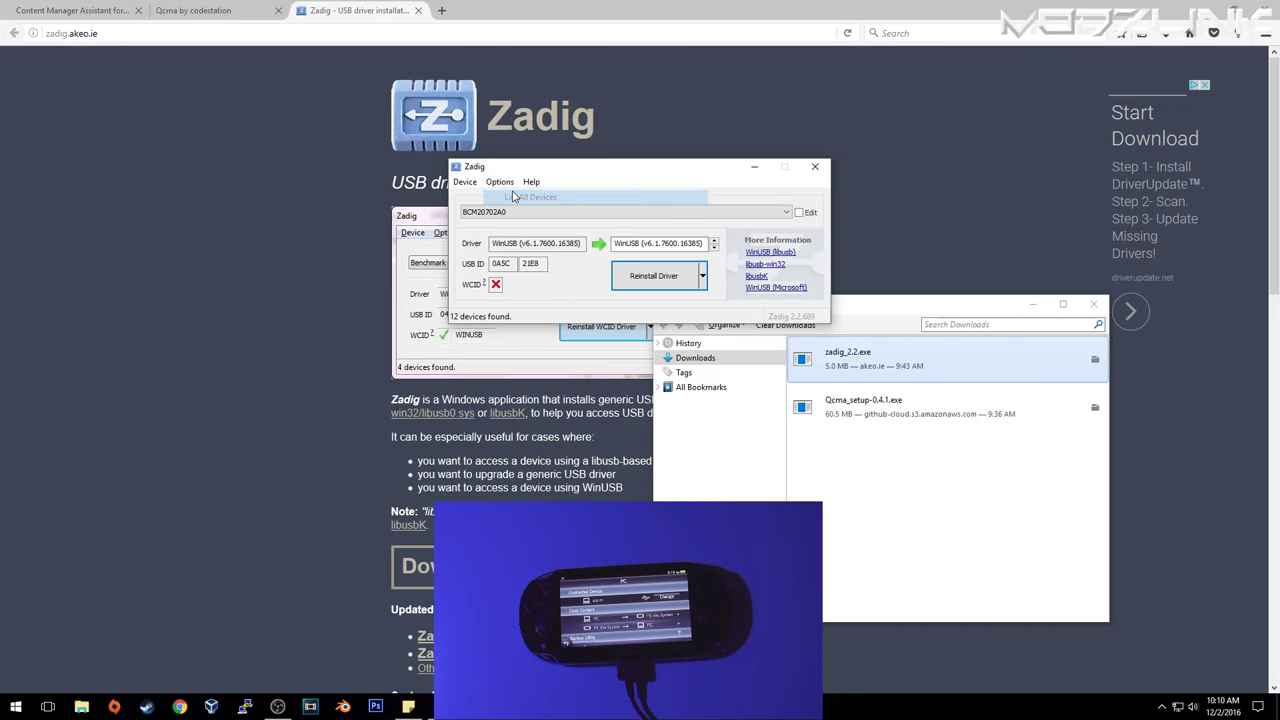
pyautogui.click(505, 212)
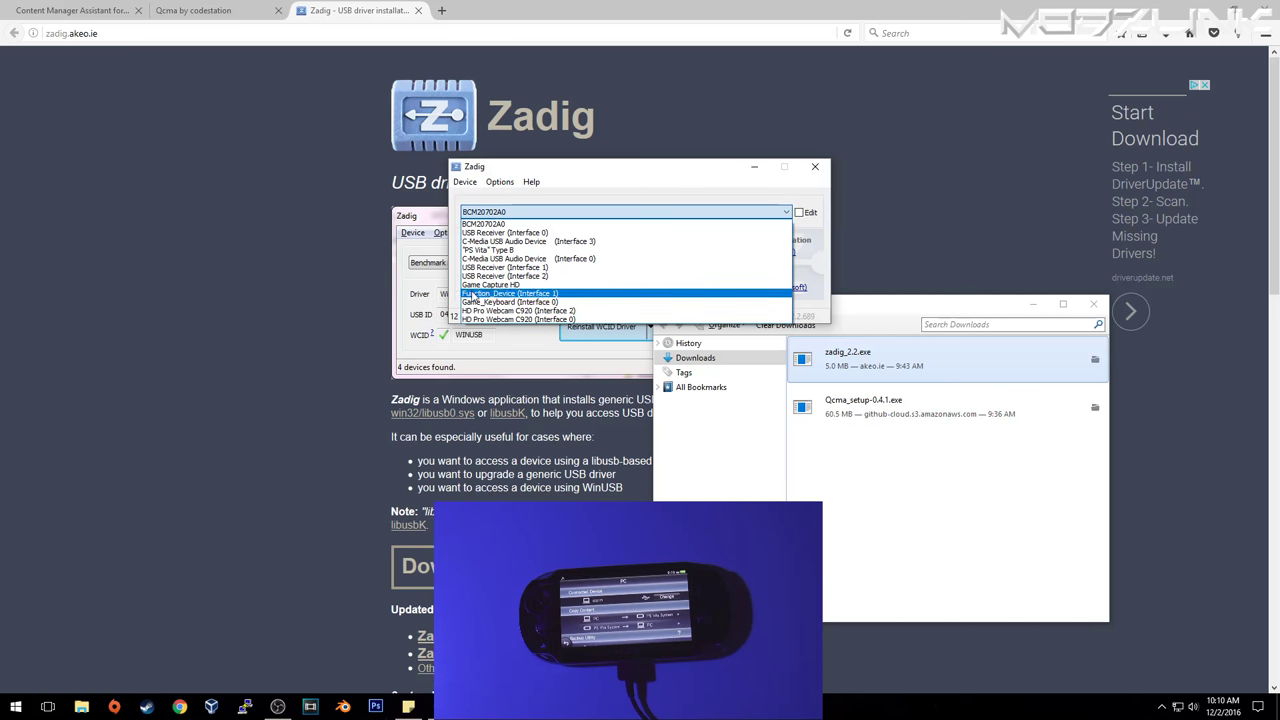
pyautogui.click(497, 250)
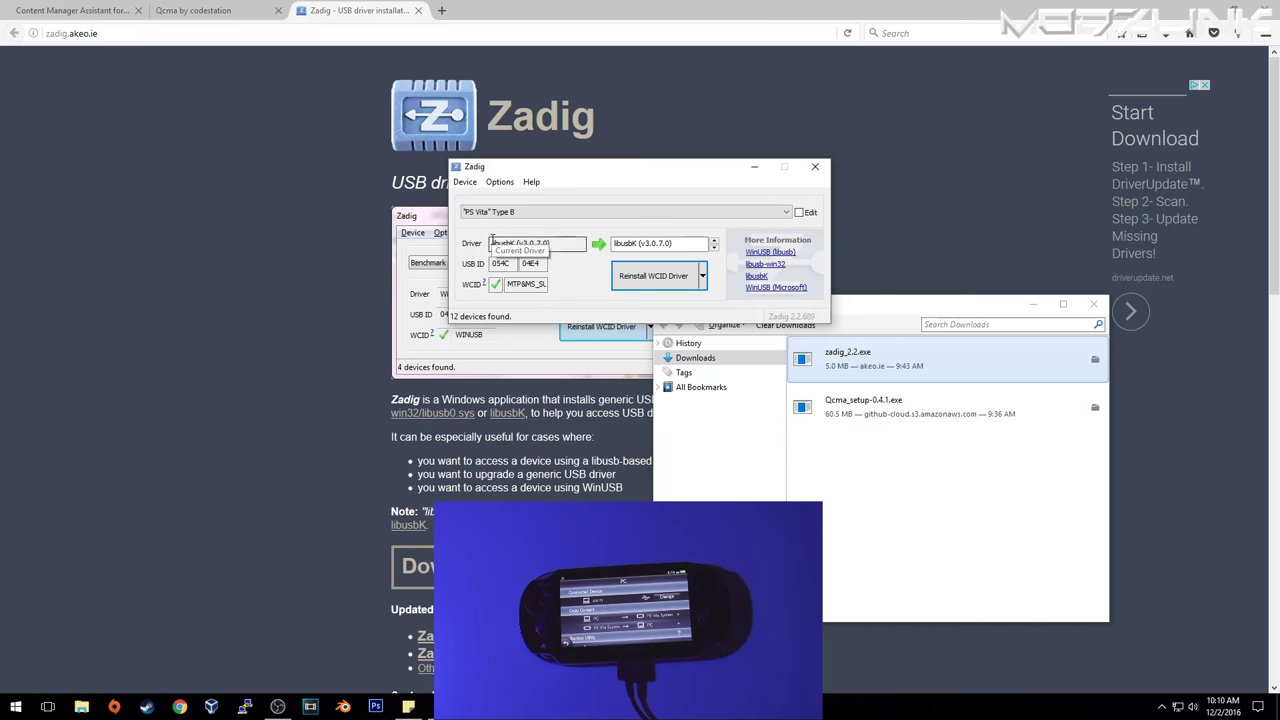
# Step: Cycle the target driver back to libusbK (v3.0.7.0), matching the current driver
pyautogui.moveTo(492, 242); pyautogui.dragTo(590, 248)
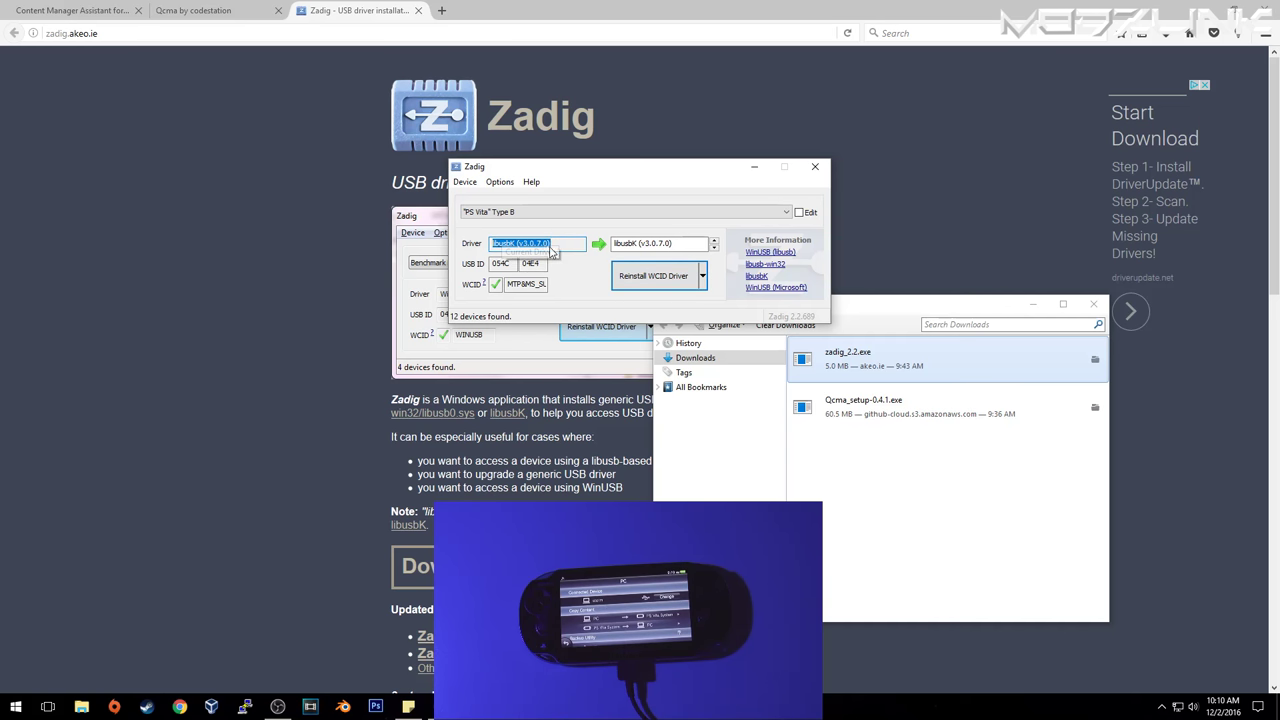
pyautogui.click(714, 246)
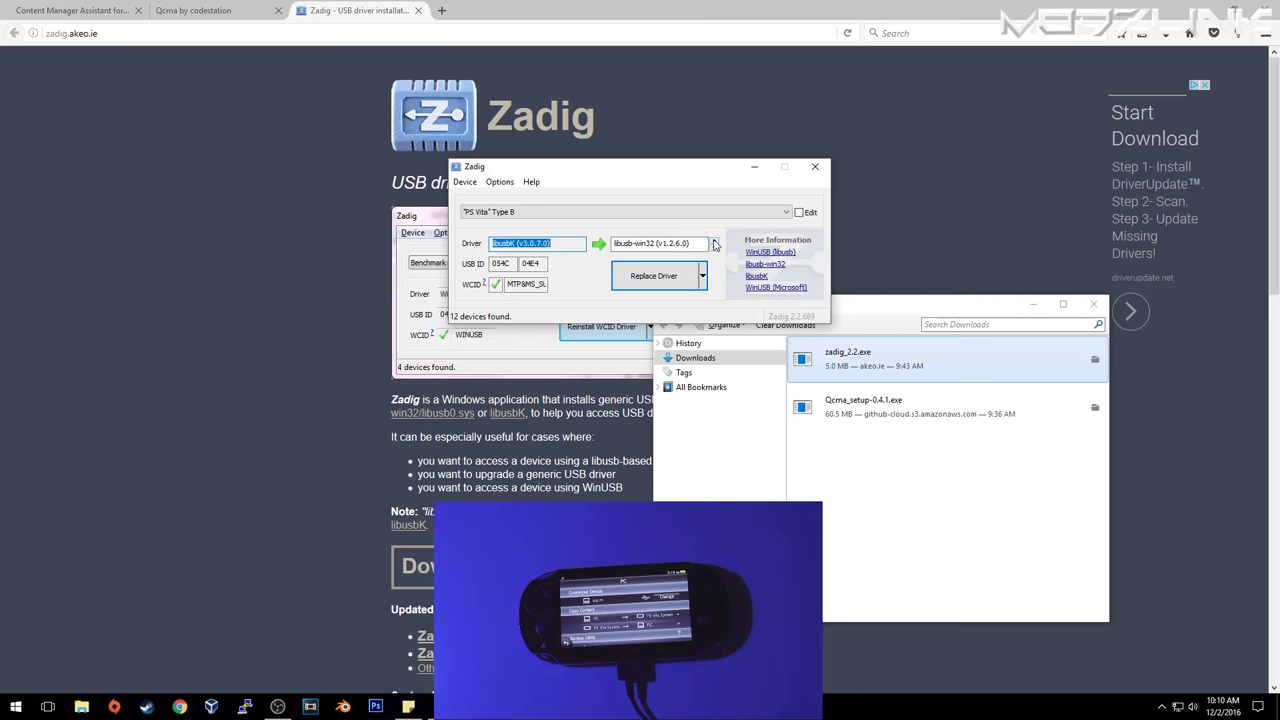
pyautogui.click(714, 246)
pyautogui.moveTo(617, 243); pyautogui.dragTo(702, 245)
pyautogui.click(617, 245)
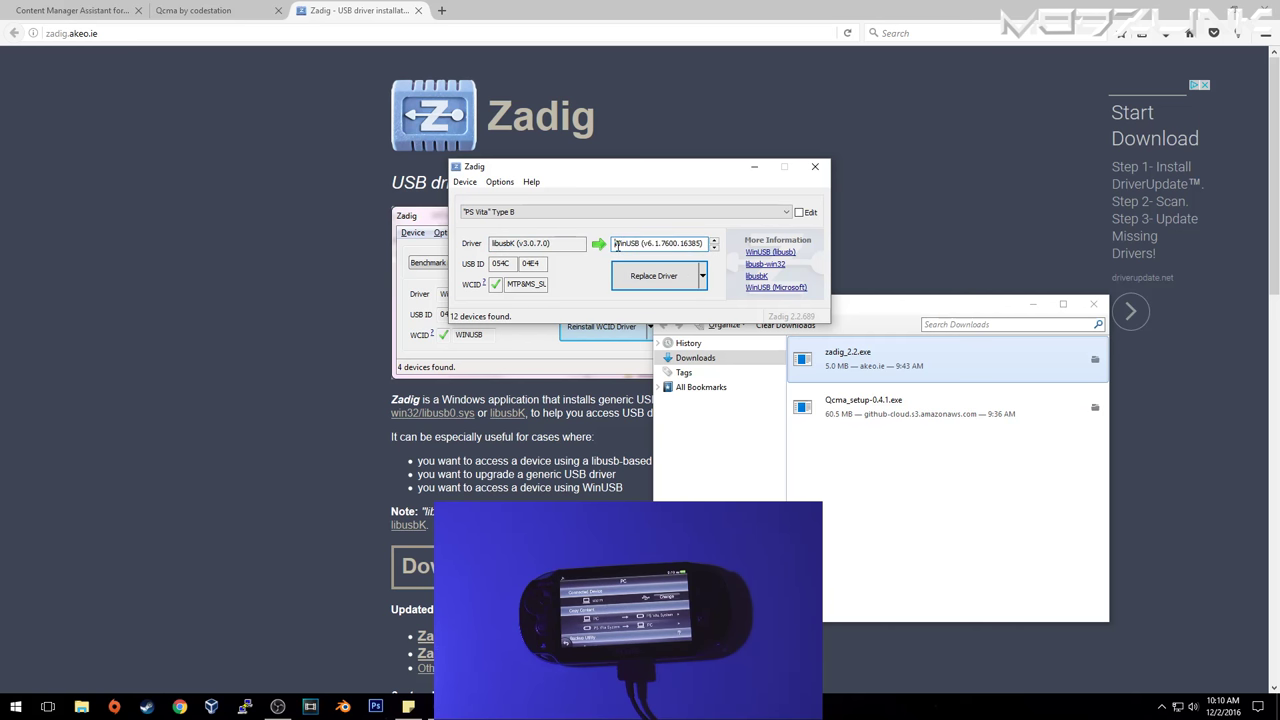
pyautogui.click(714, 250)
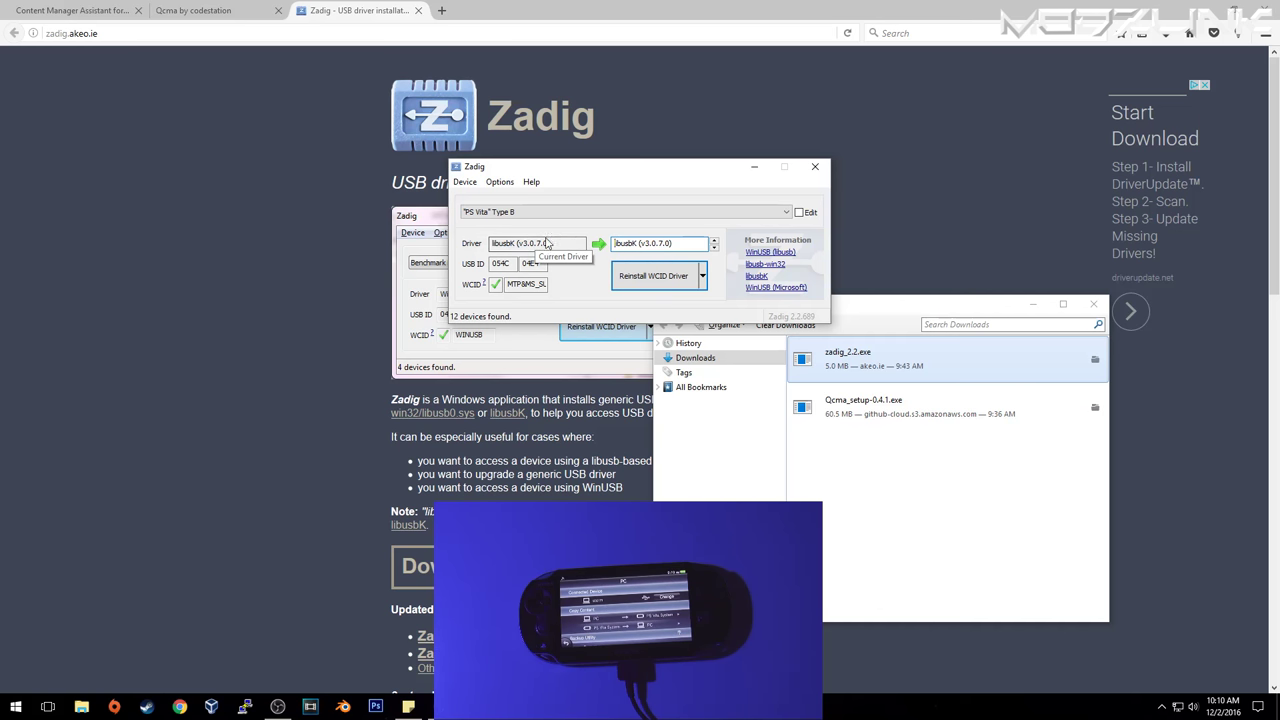
pyautogui.doubleClick(562, 243)
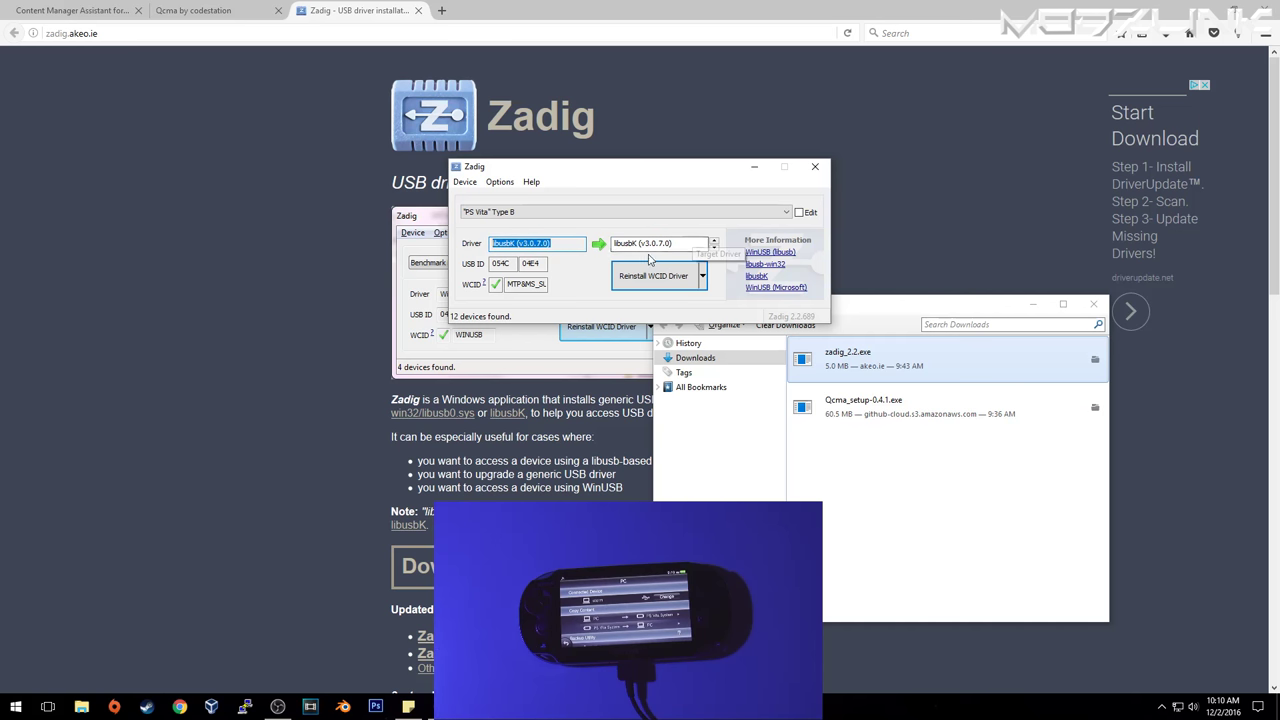
pyautogui.click(703, 279)
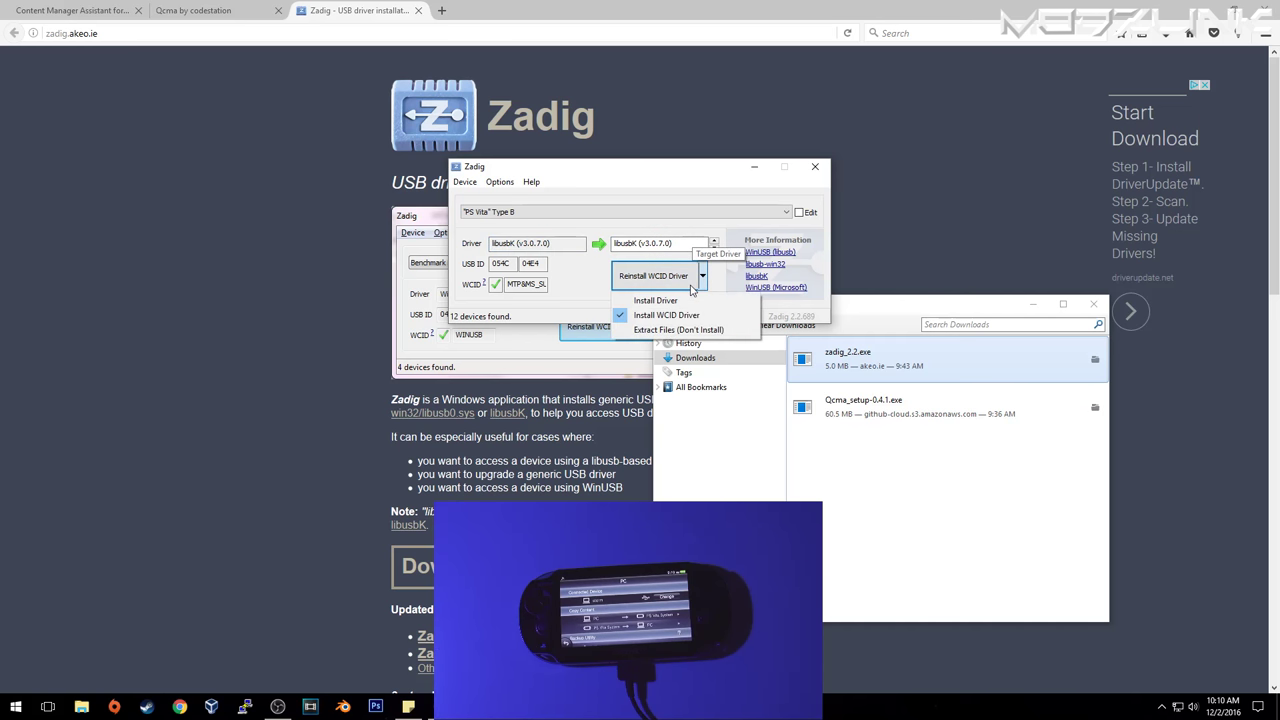
# Step: Install the libusbK driver for the PS Vita Type B device and wait for completion
pyautogui.click(664, 300)
pyautogui.click(654, 276)
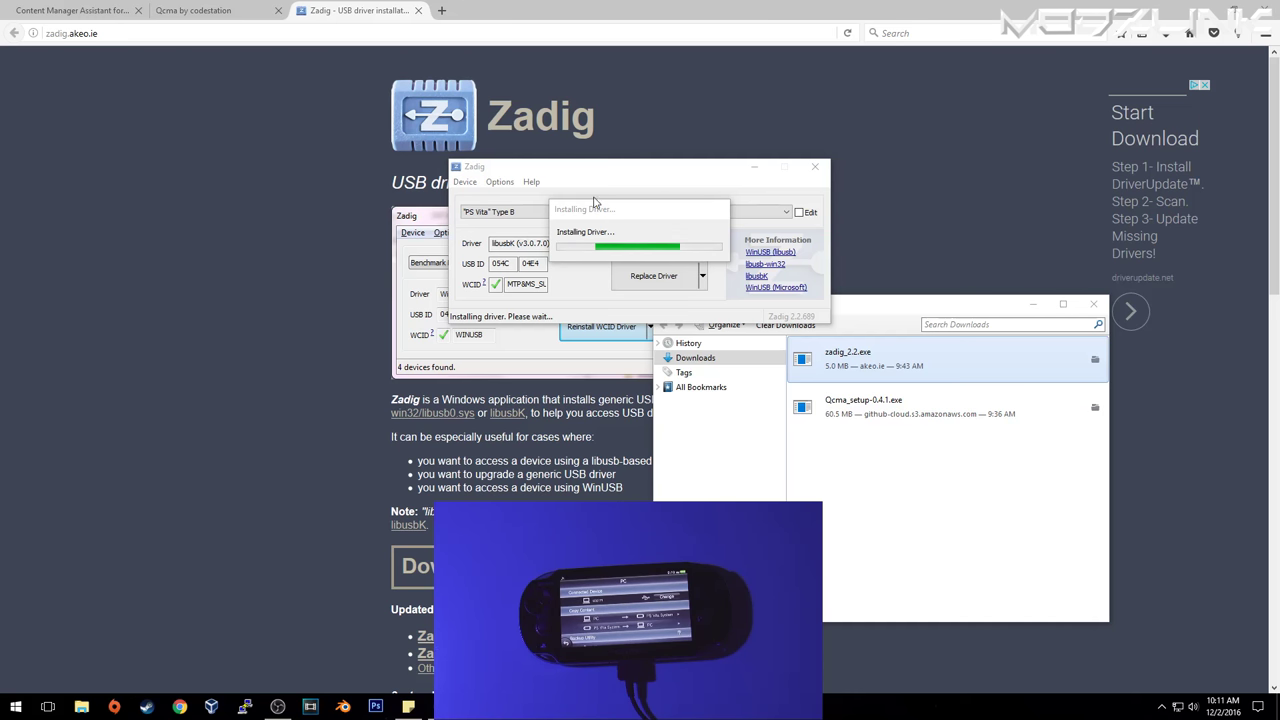
pyautogui.moveTo(611, 211); pyautogui.dragTo(576, 170)
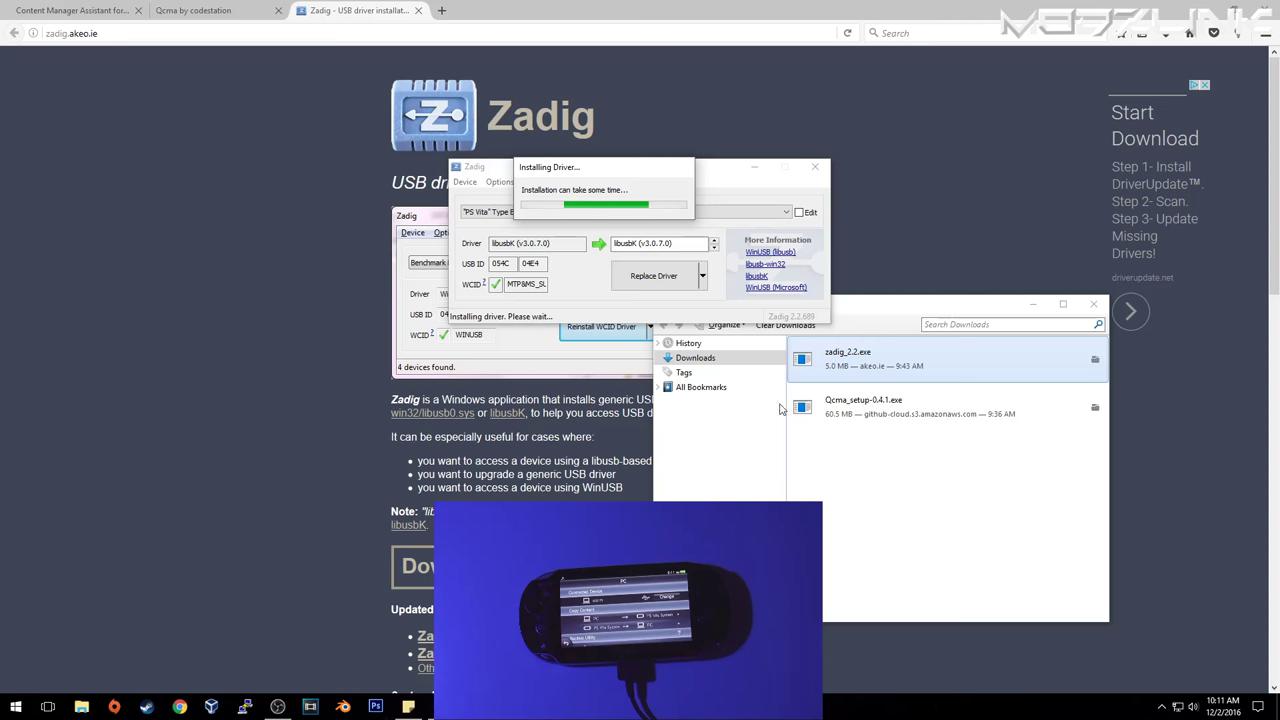
pyautogui.hotkey('ctrl', 'shift', 'Escape')
# Step: Close Task Manager and the downloads library, then return to the Qcma and Content Manager Assistant pages
pyautogui.click(519, 96)
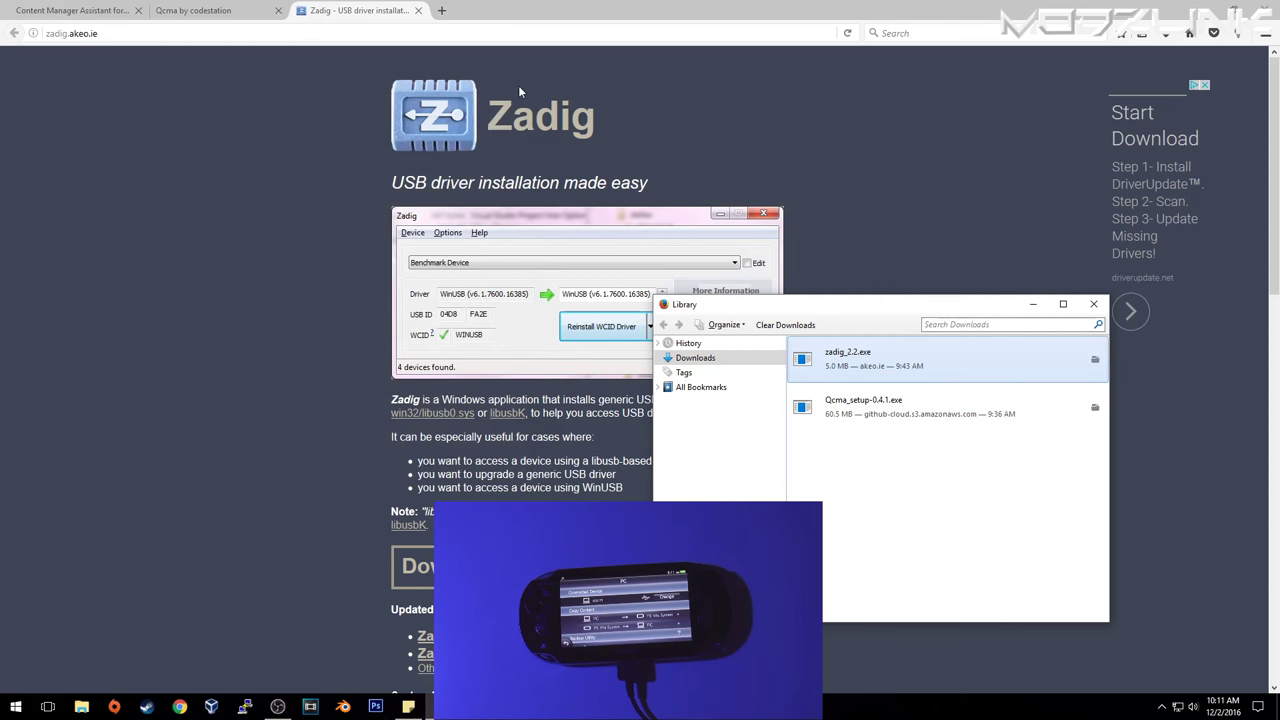
pyautogui.moveTo(903, 309); pyautogui.dragTo(655, 290)
pyautogui.click(846, 285)
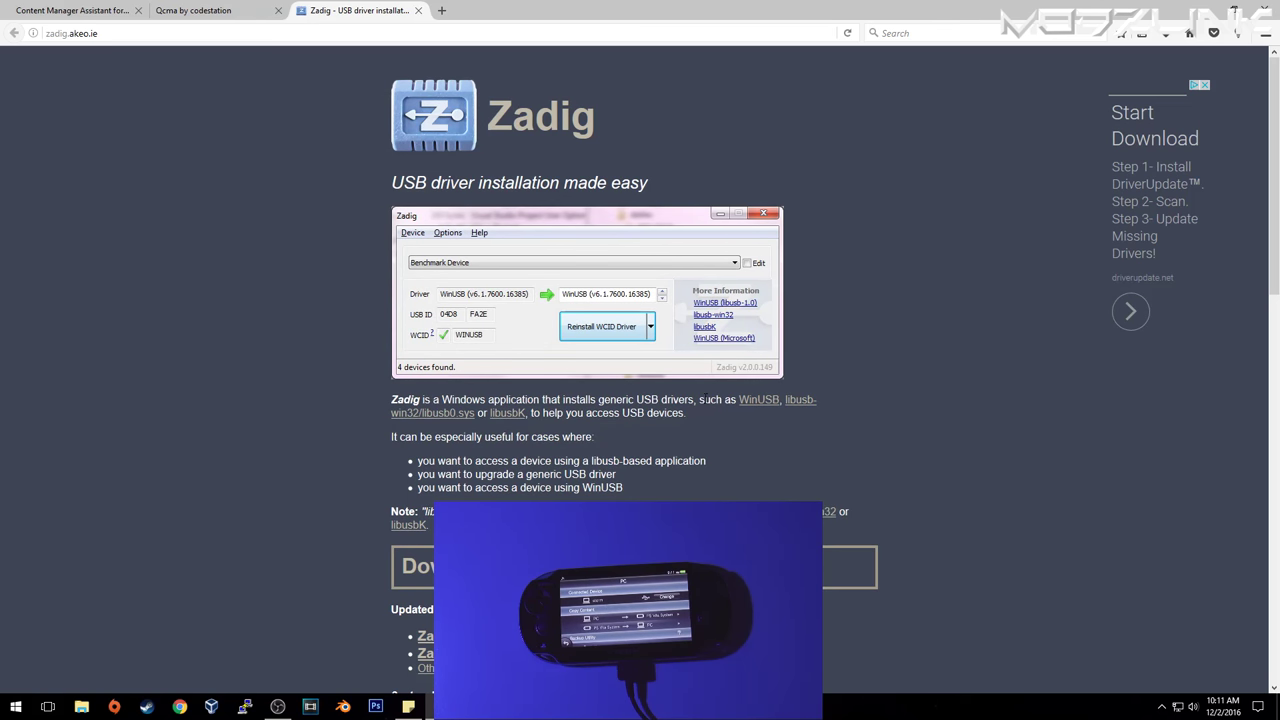
pyautogui.click(200, 10)
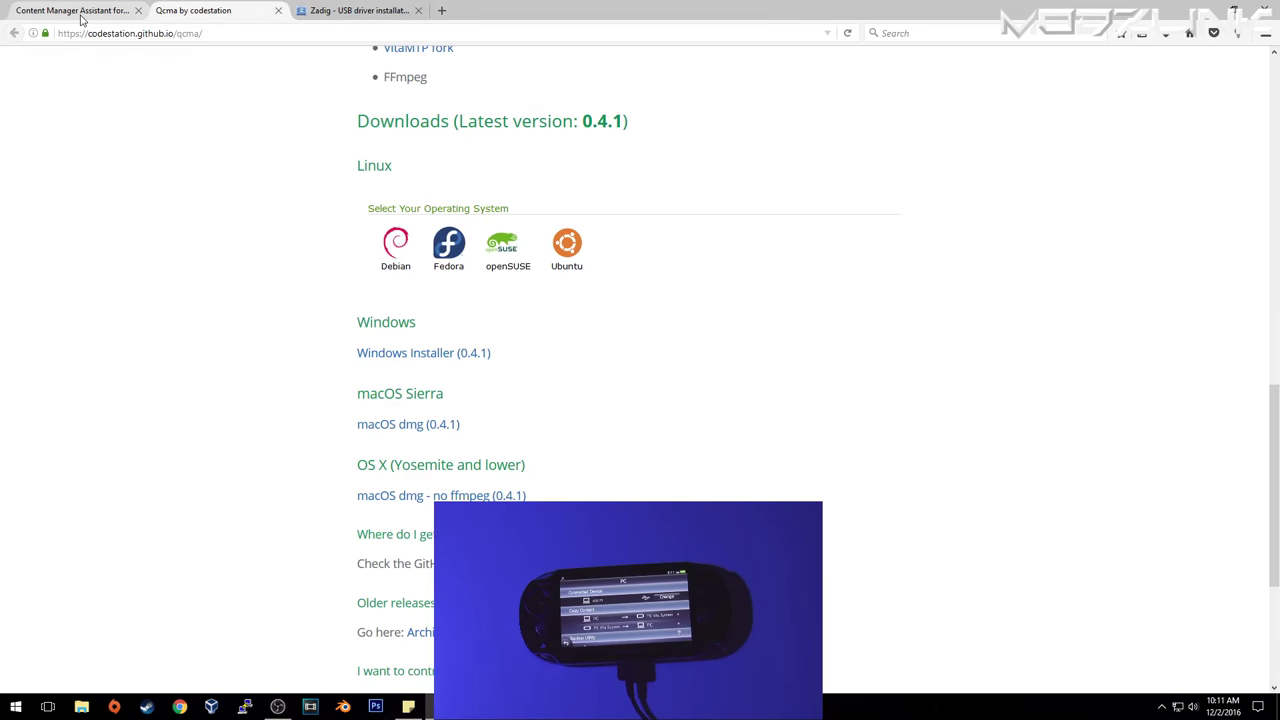
pyautogui.click(81, 14)
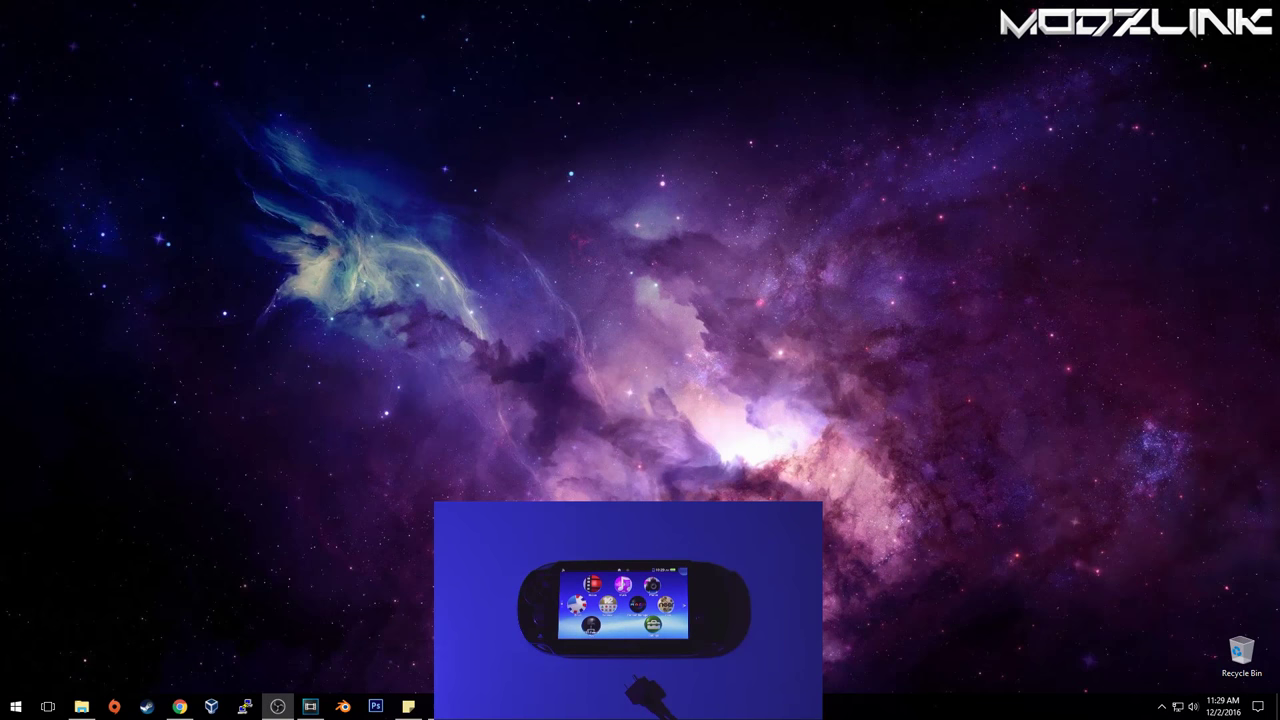